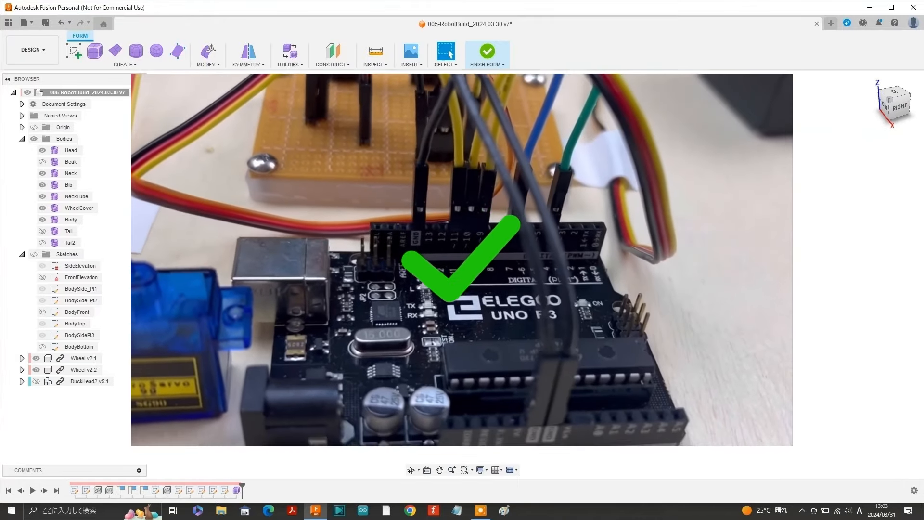
{"action": "middle_click_drag", "start_coordinate": [481, 260], "coordinate": [433, 257], "text": "shift"}
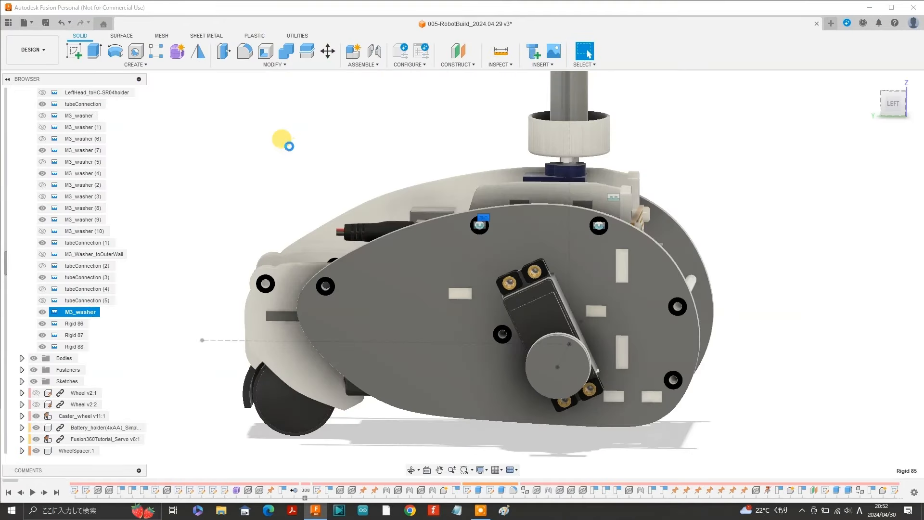
{"action": "key", "text": "Down"}
{"action": "key", "text": "Down"}
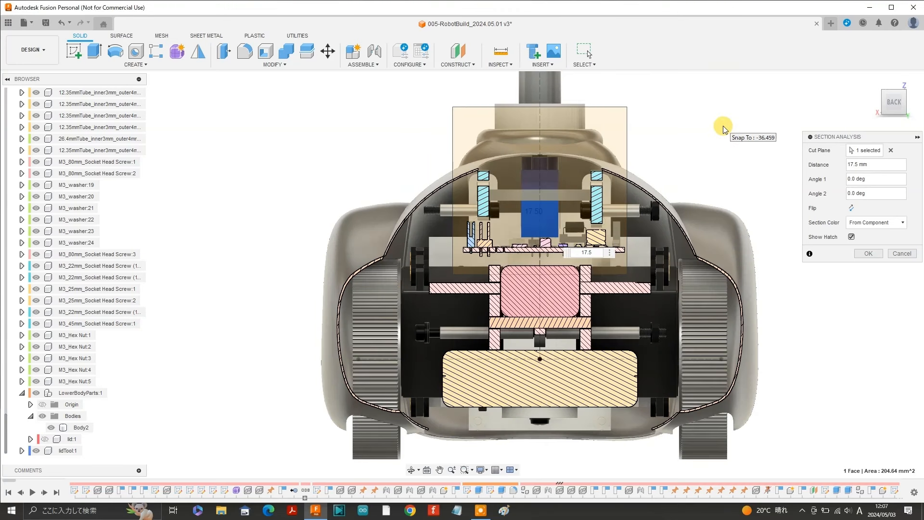
{"action": "scroll", "coordinate": [688, 197], "scroll_direction": "up", "scroll_amount": 3}
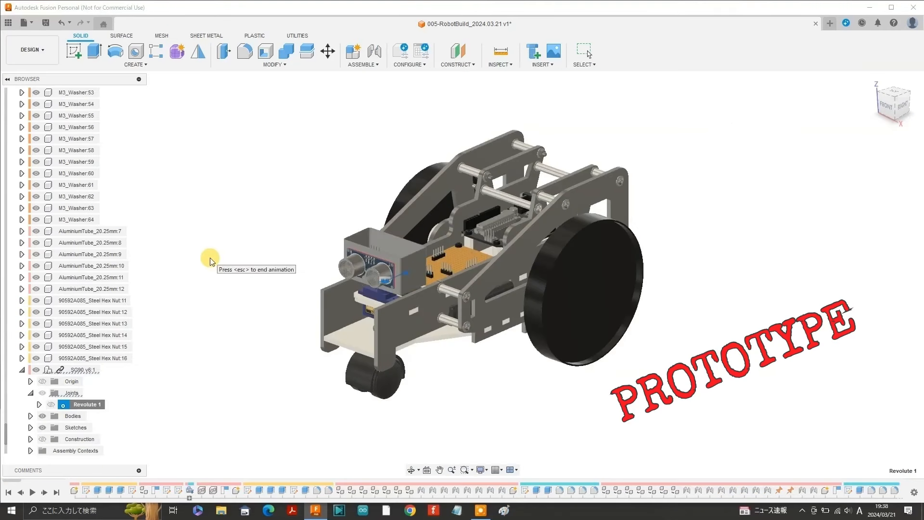
{"action": "left_click", "coordinate": [896, 94]}
{"action": "left_click", "coordinate": [896, 119]}
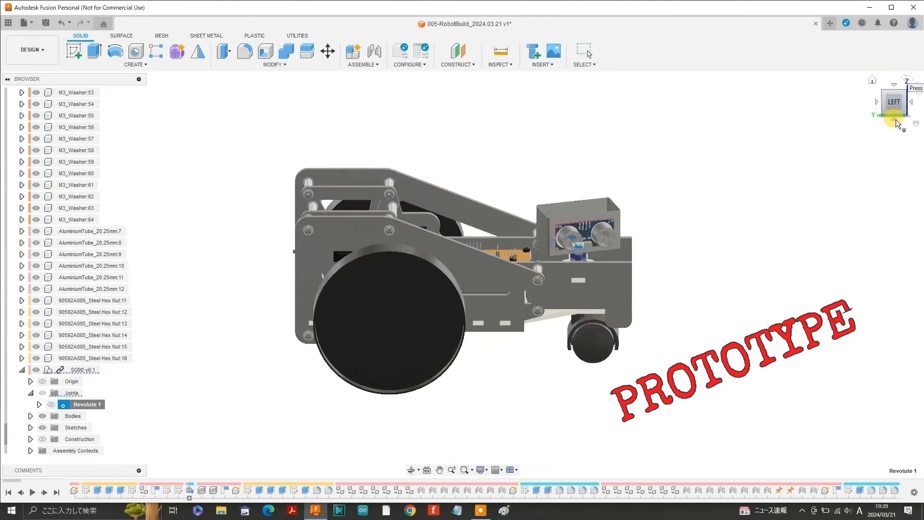
{"action": "mouse_move", "coordinate": [893, 111]}
{"action": "left_mouse_down"}
{"action": "mouse_move", "coordinate": [847, 113]}
{"action": "mouse_move", "coordinate": [761, 147]}
{"action": "mouse_move", "coordinate": [619, 150]}
{"action": "mouse_move", "coordinate": [518, 113]}
{"action": "mouse_move", "coordinate": [518, 105]}
{"action": "left_mouse_up"}
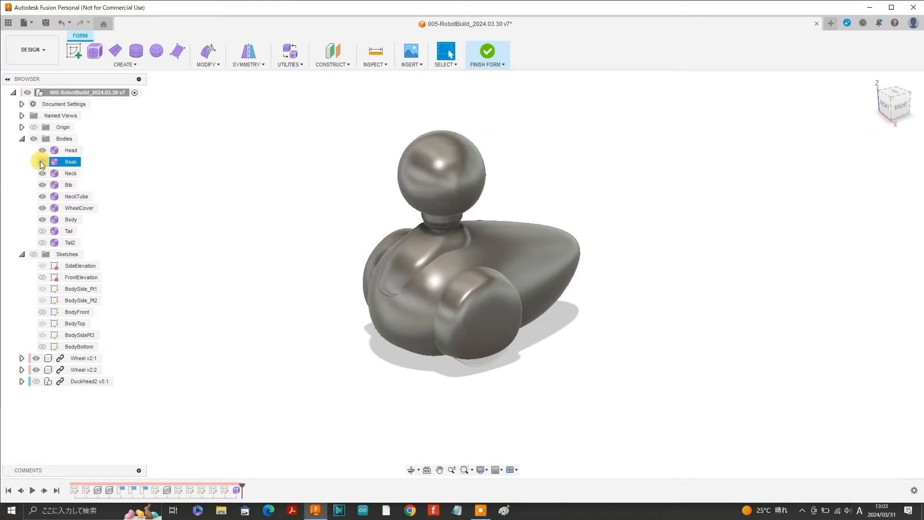
Show the Beak, Tail and Tail2 bodies on the duck model and view it from the front.
{"action": "left_click", "coordinate": [41, 162]}
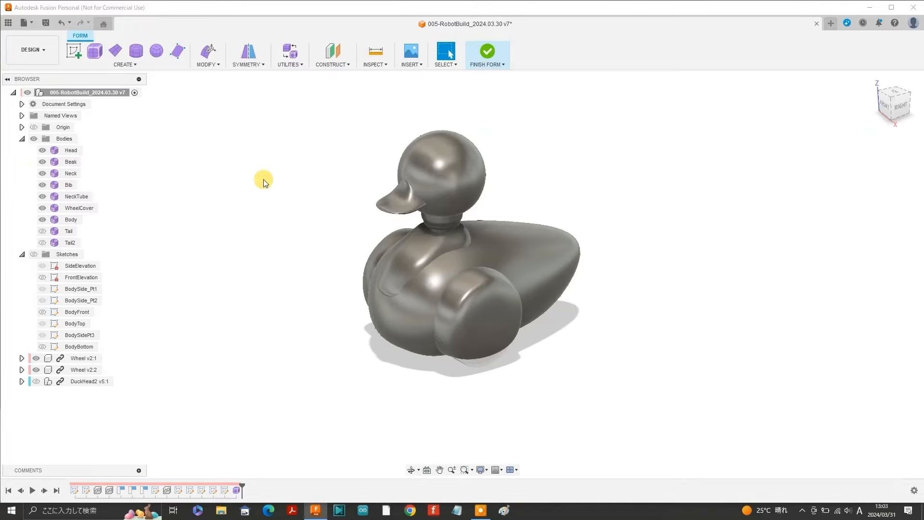
{"action": "left_click", "coordinate": [43, 231]}
{"action": "left_click", "coordinate": [43, 243]}
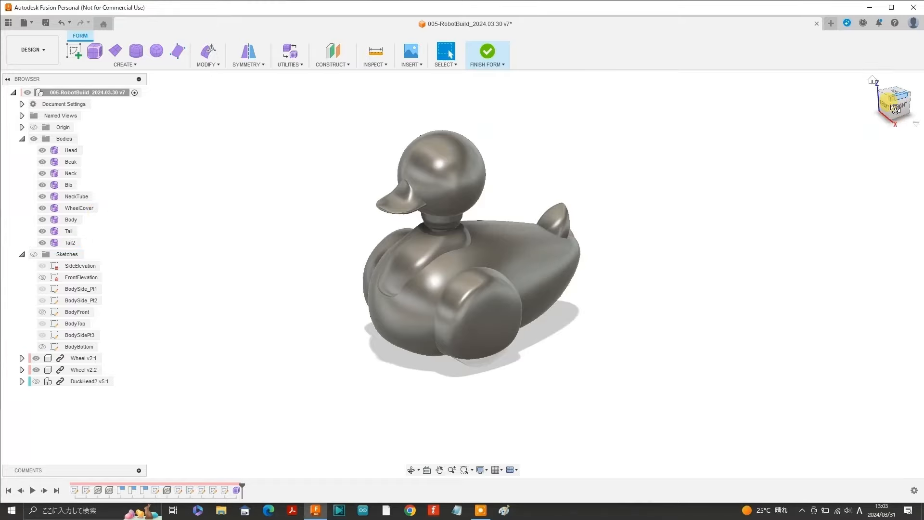
{"action": "middle_click_drag", "start_coordinate": [462, 275], "coordinate": [462, 274], "text": "shift"}
{"action": "mouse_move", "coordinate": [910, 110]}
{"action": "left_mouse_down"}
{"action": "mouse_move", "coordinate": [896, 115]}
{"action": "mouse_move", "coordinate": [898, 107]}
{"action": "left_mouse_up"}
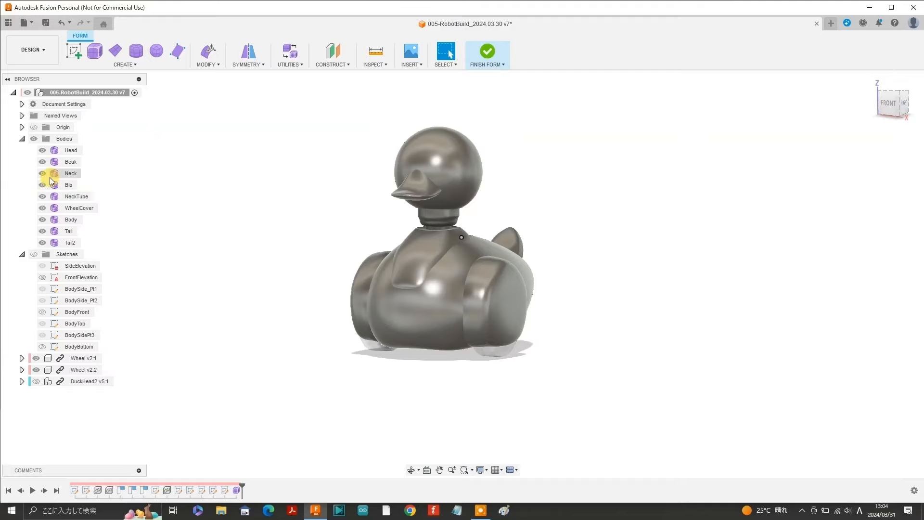
Hide the duck's Beak, Tail and Tail2 bodies and view the remaining shape from the front right.
{"action": "left_click", "coordinate": [42, 162]}
{"action": "left_click", "coordinate": [43, 231]}
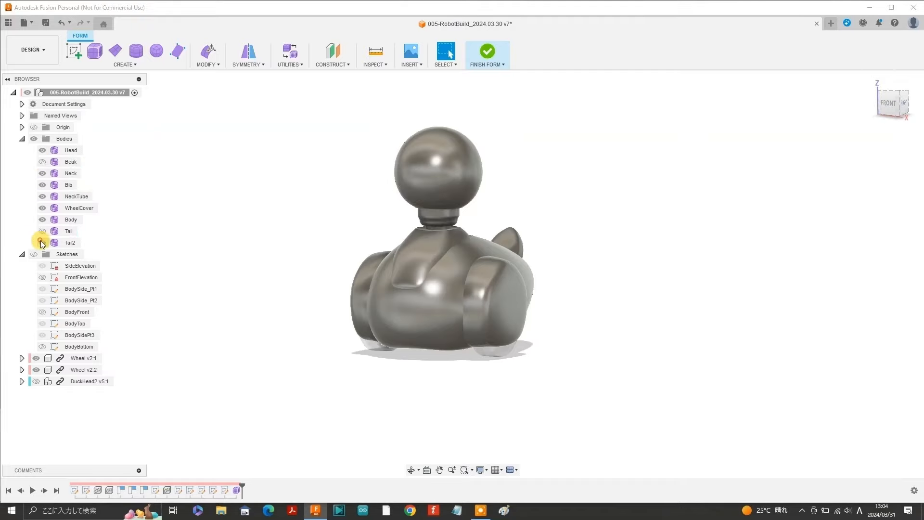
{"action": "left_click", "coordinate": [42, 242]}
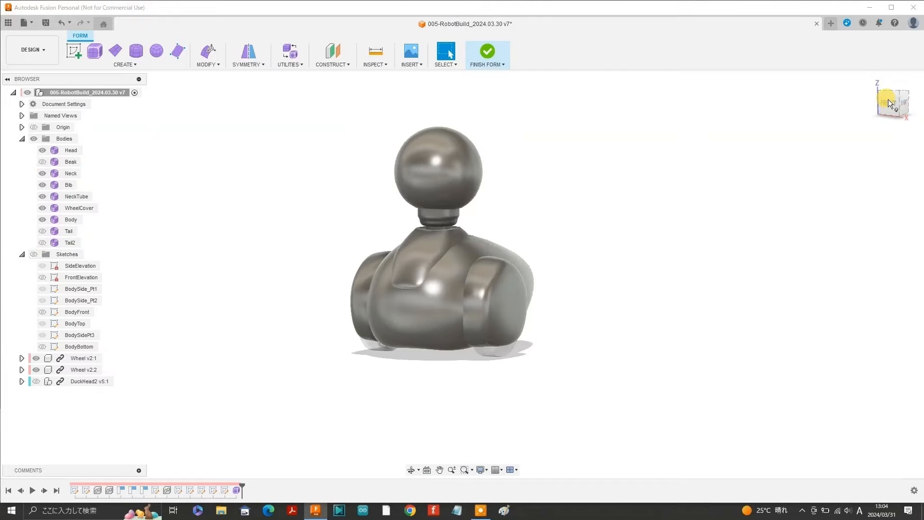
{"action": "mouse_move", "coordinate": [867, 109]}
{"action": "left_mouse_down"}
{"action": "mouse_move", "coordinate": [859, 120]}
{"action": "mouse_move", "coordinate": [838, 109]}
{"action": "mouse_move", "coordinate": [894, 101]}
{"action": "left_mouse_up"}
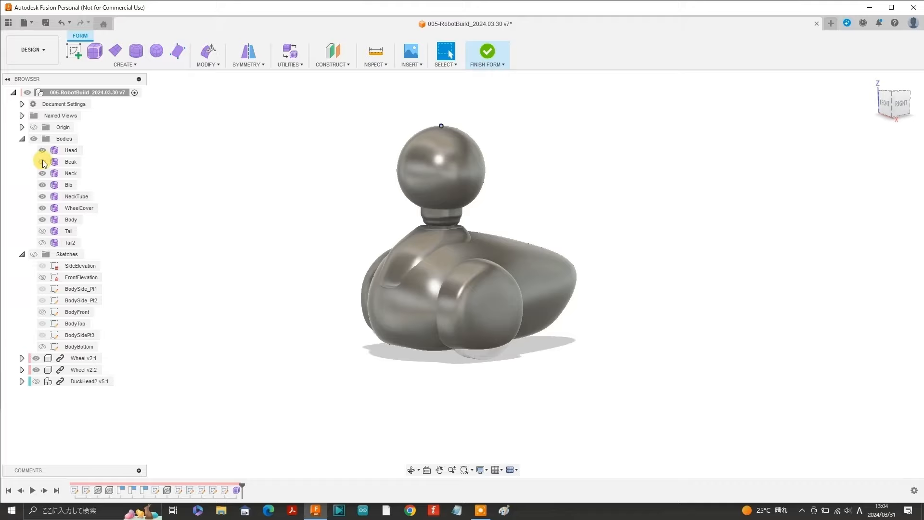
Make the duck's Beak, Tail and Tail2 bodies visible again.
{"action": "left_click", "coordinate": [42, 162]}
{"action": "left_click", "coordinate": [43, 231]}
{"action": "left_click", "coordinate": [43, 242]}
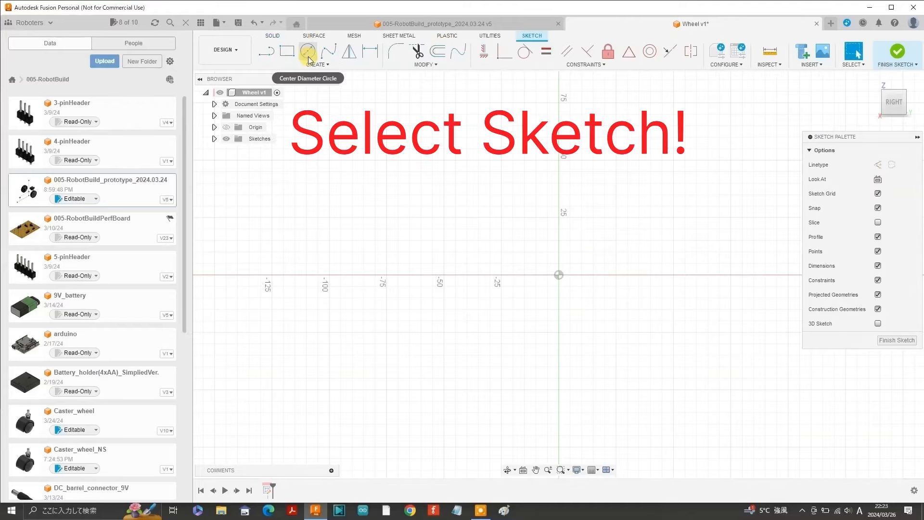
Draw a 66.4 mm diameter circle centred on the origin and move its dimension label outside the circle.
{"action": "left_click", "coordinate": [308, 51]}
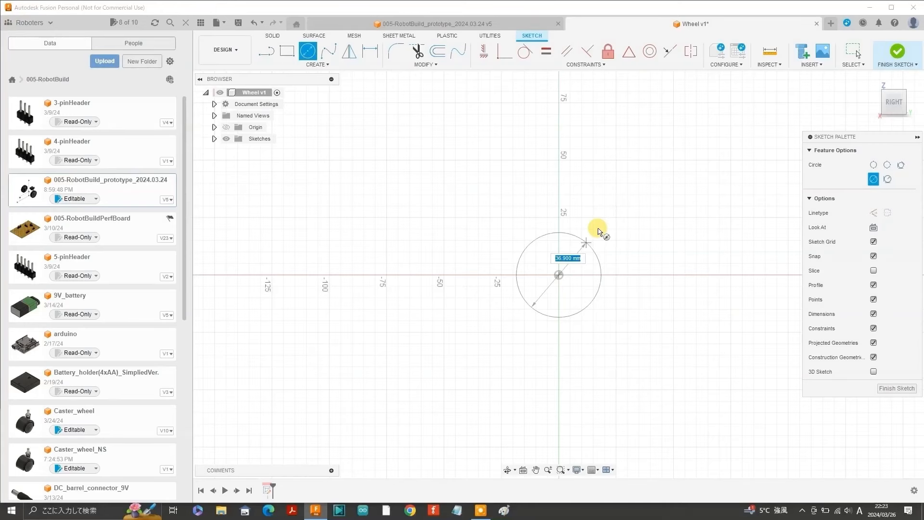
{"action": "type", "text": "66.4"}
{"action": "key", "text": "Return"}
{"action": "key", "text": "Escape"}
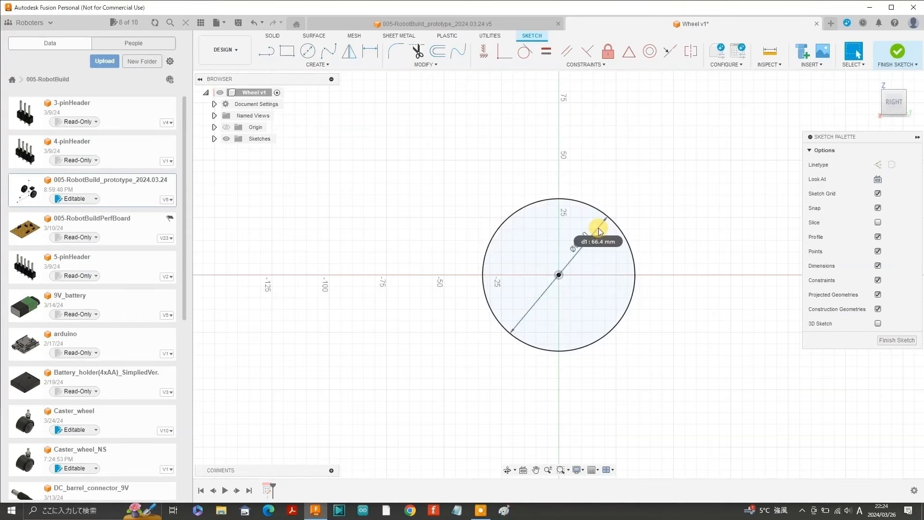
{"action": "left_click_drag", "start_coordinate": [603, 228], "coordinate": [645, 197]}
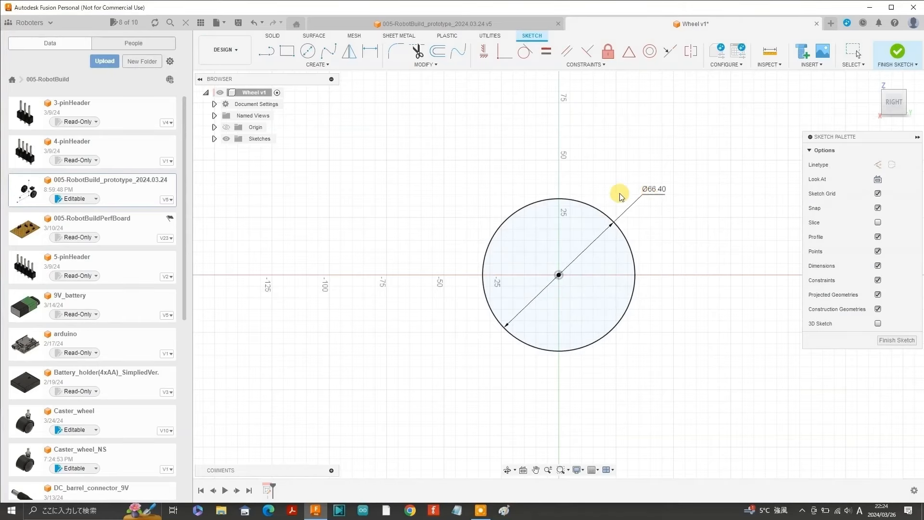
Add a concentric circle with a diameter of 64.4 mm inside the first one.
{"action": "key", "text": "c"}
{"action": "left_click", "coordinate": [558, 275]}
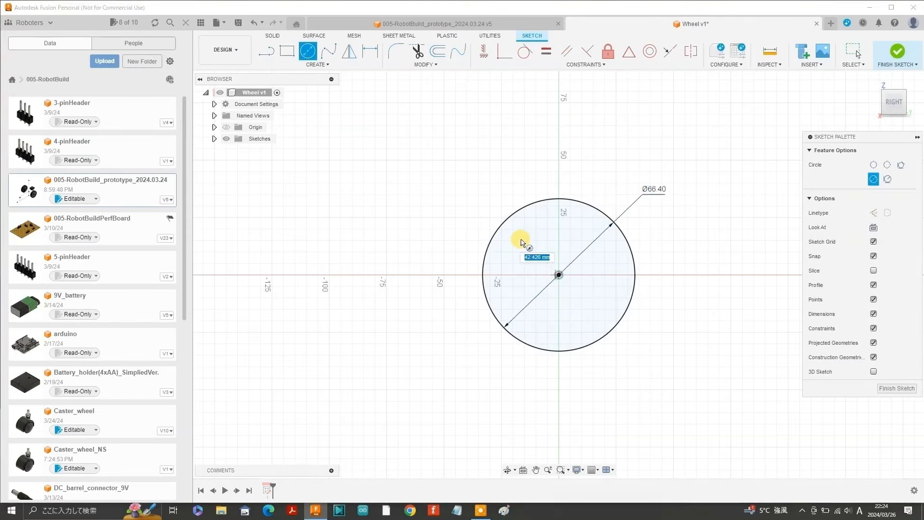
{"action": "type", "text": "64"}
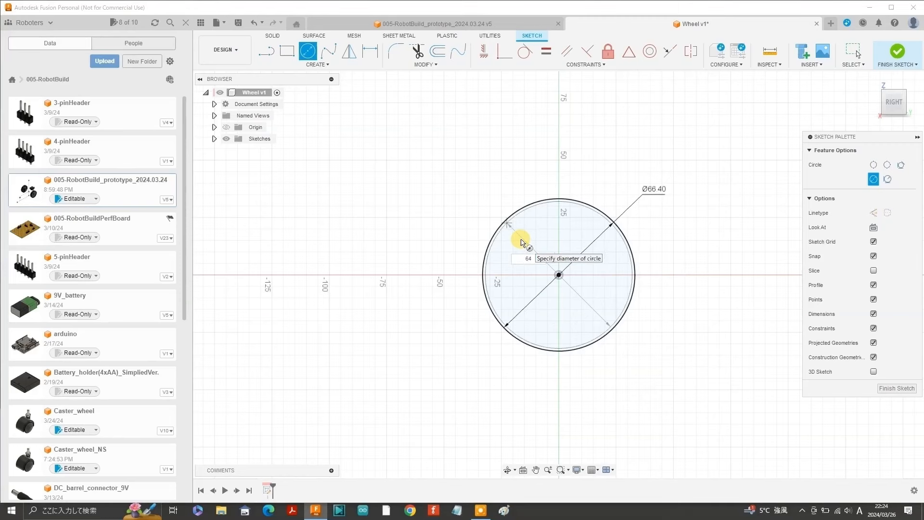
{"action": "type", "text": ".4"}
{"action": "key", "text": "Return"}
{"action": "key", "text": "Escape"}
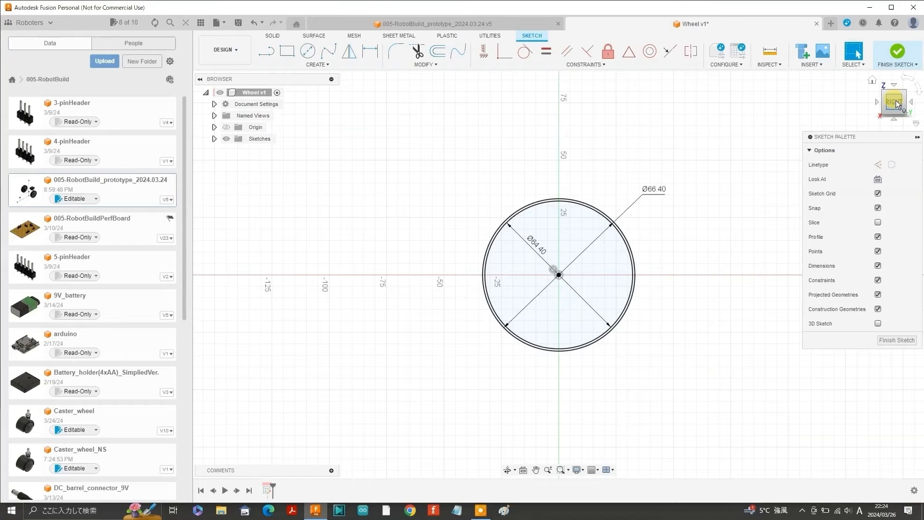
Finish the sketch and extrude the inner circular profile 2 mm as a new body.
{"action": "left_click", "coordinate": [898, 52]}
{"action": "key", "text": "e"}
{"action": "left_click", "coordinate": [577, 229]}
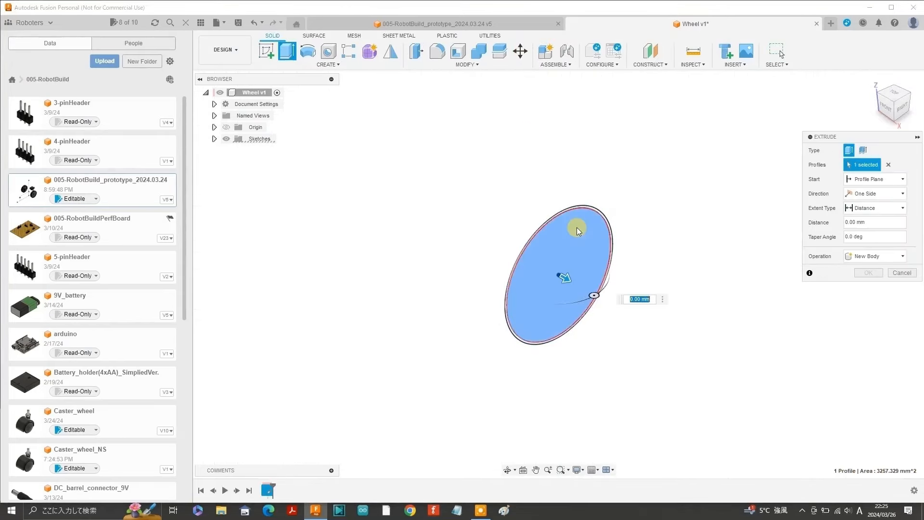
{"action": "type", "text": "2"}
{"action": "key", "text": "Return"}
In Sketch1, draw a vertical line from the circles' common centre up to the outer circle.
{"action": "left_click", "coordinate": [214, 150]}
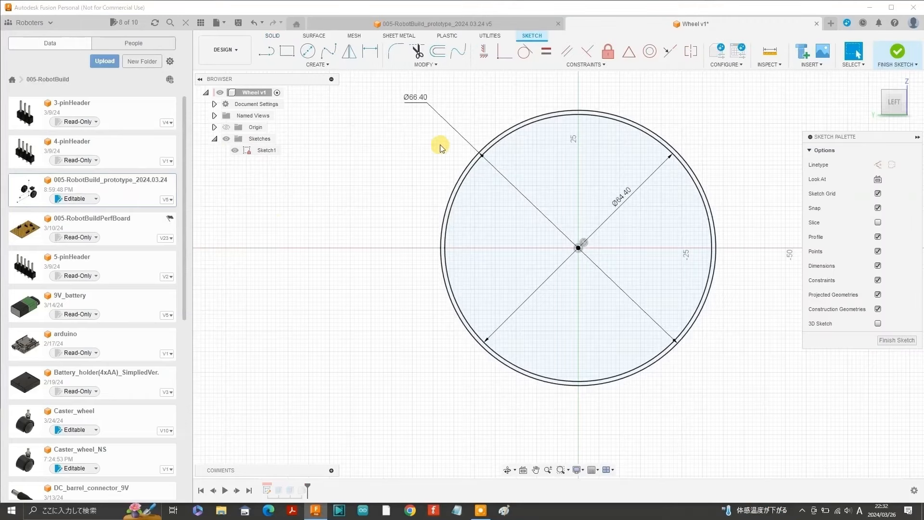
{"action": "left_click", "coordinate": [264, 52]}
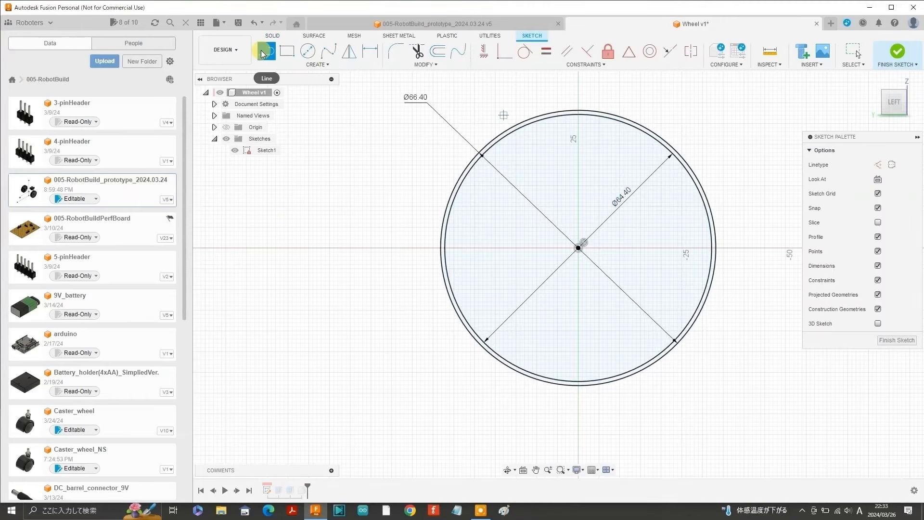
{"action": "left_click", "coordinate": [578, 248]}
{"action": "double_click", "coordinate": [578, 111]}
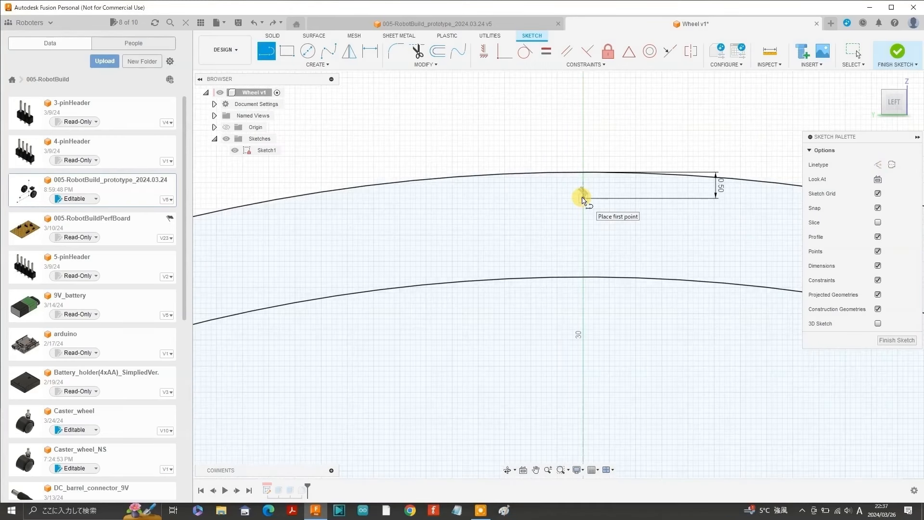
Draw a slanted line from the centre line's upper end past the outer circle and dimension its angle to the centre line at 45°.
{"action": "left_click", "coordinate": [582, 196]}
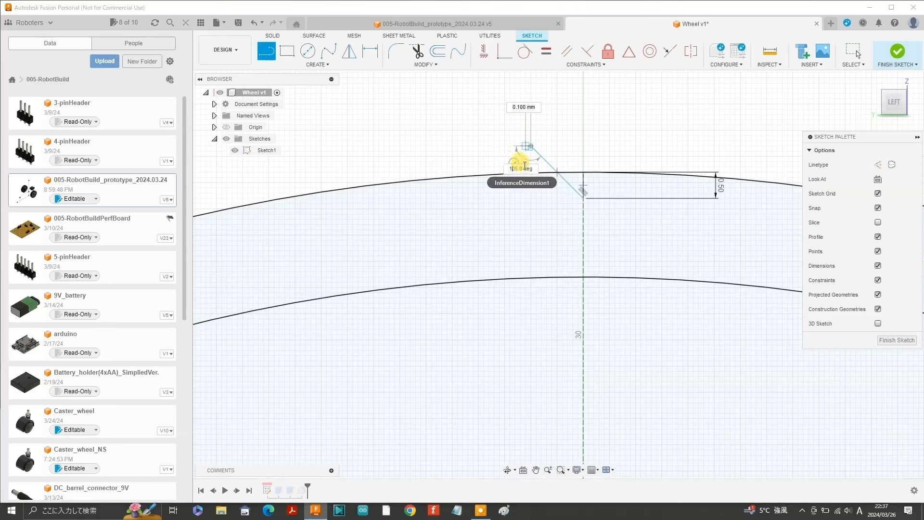
{"action": "left_click", "coordinate": [514, 163]}
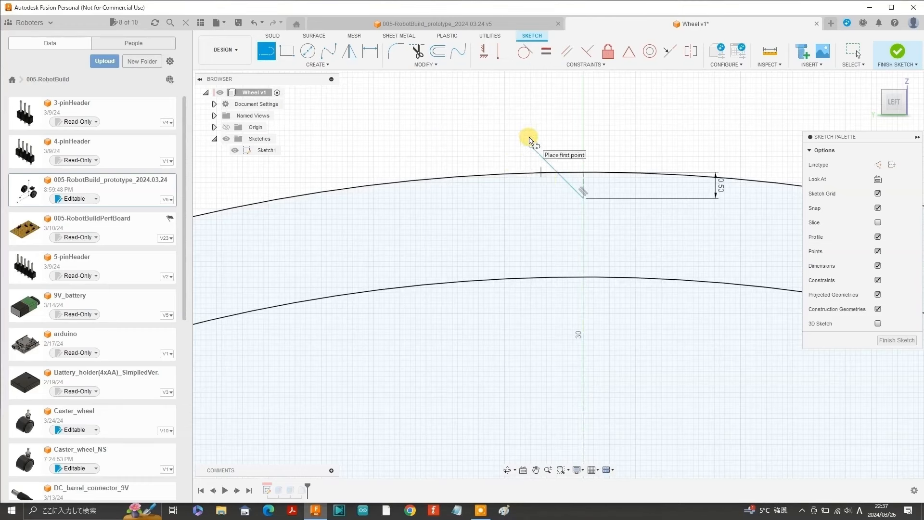
{"action": "left_click", "coordinate": [371, 50]}
{"action": "left_click", "coordinate": [573, 186]}
{"action": "left_click", "coordinate": [583, 186]}
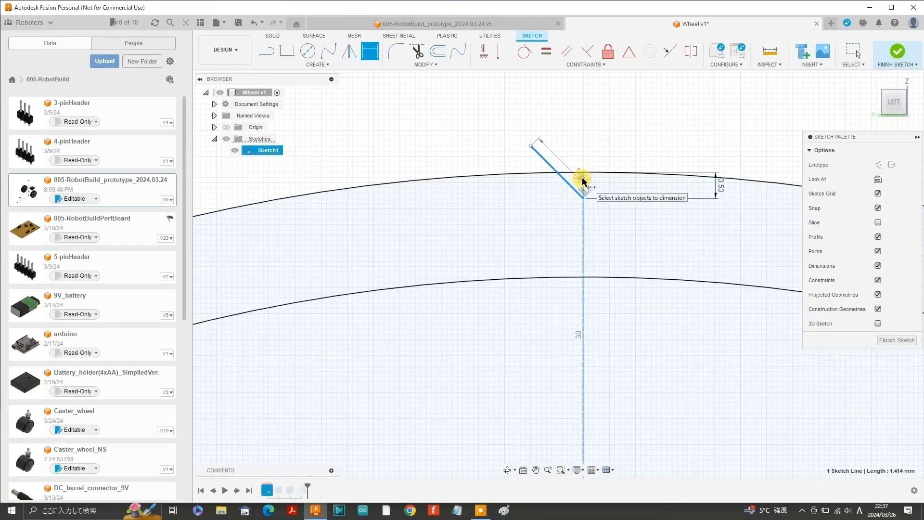
{"action": "left_click", "coordinate": [559, 140]}
{"action": "key", "text": "Return"}
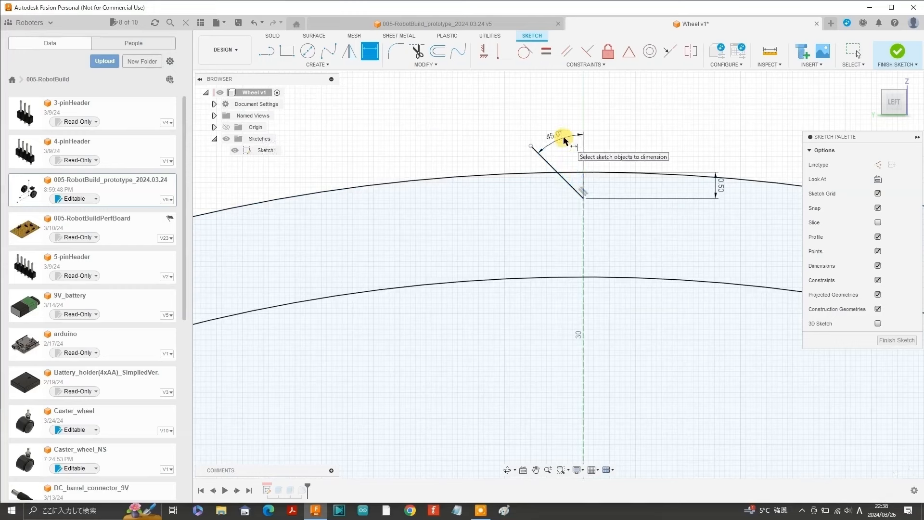
Constrain the slanted line's free endpoint to be coincident with the outer circle.
{"action": "key", "text": "Escape"}
{"action": "left_click", "coordinate": [505, 50]}
{"action": "left_click", "coordinate": [531, 146]}
{"action": "left_click", "coordinate": [546, 173]}
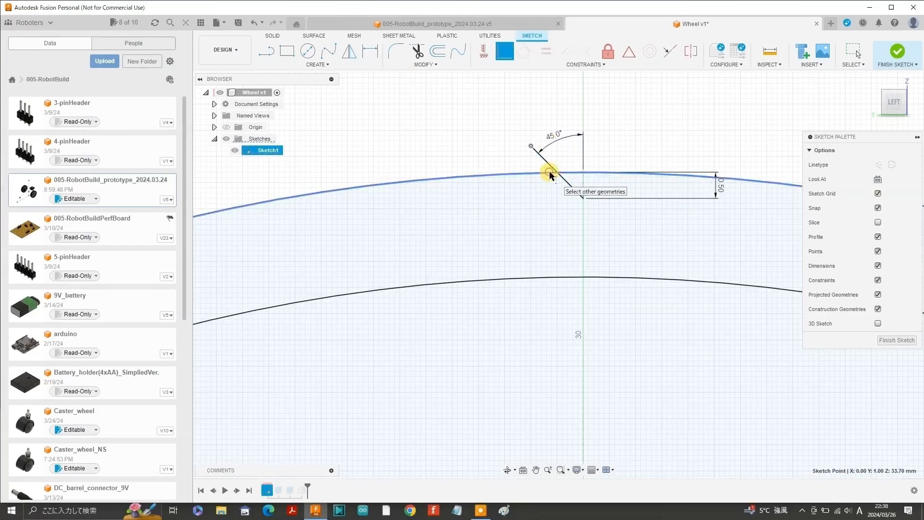
Mirror the slanted line about the vertical centre line to form a V-shaped notch at the rim.
{"action": "left_click", "coordinate": [349, 50]}
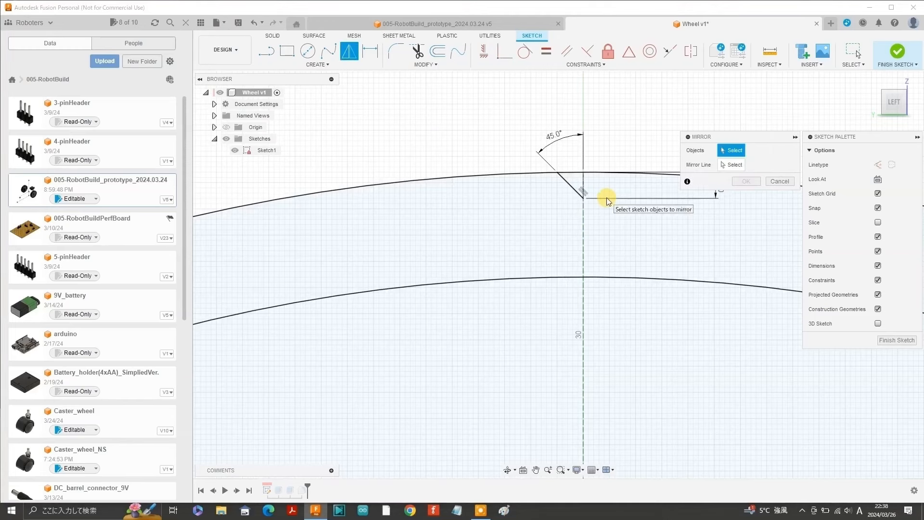
{"action": "left_click", "coordinate": [584, 186]}
{"action": "left_click", "coordinate": [746, 181]}
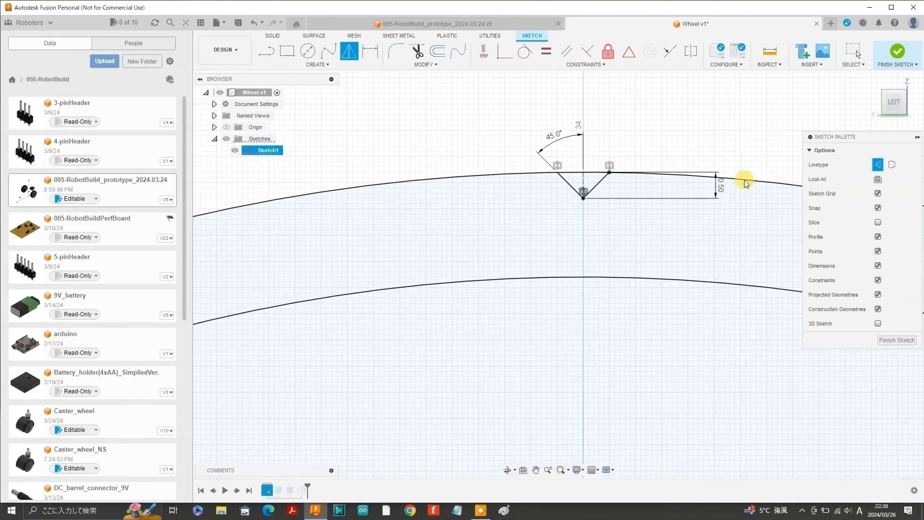
Set up a circular pattern of the two V-notch lines about the circles' common centre point.
{"action": "scroll", "coordinate": [616, 243], "scroll_direction": "down", "scroll_amount": 5}
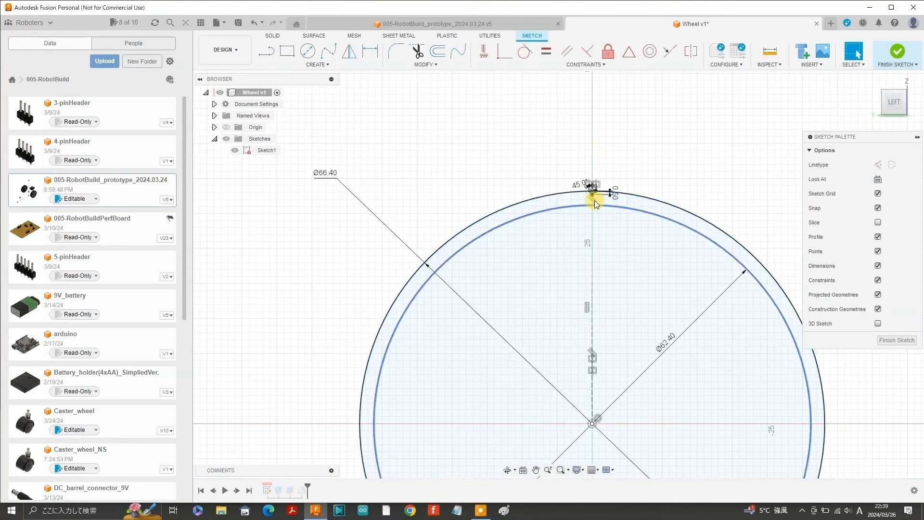
{"action": "scroll", "coordinate": [595, 196], "scroll_direction": "up", "scroll_amount": 4}
{"action": "left_click", "coordinate": [317, 64]}
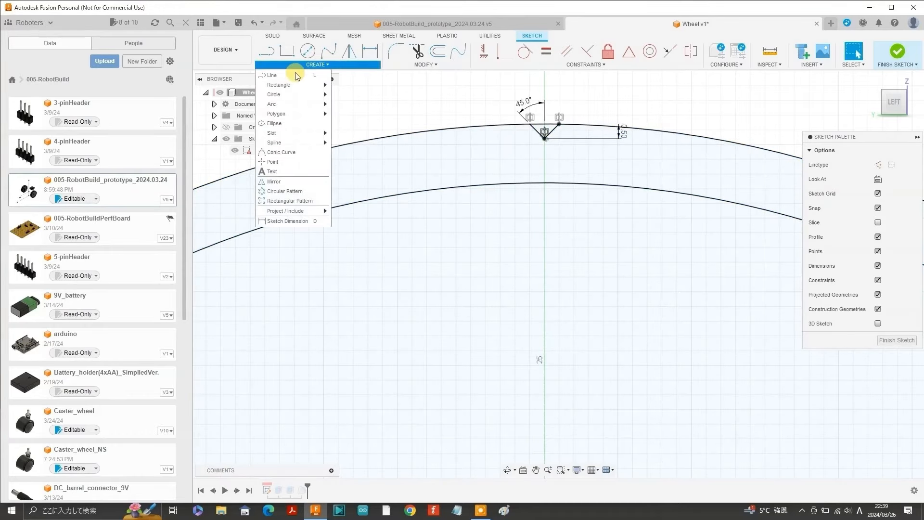
{"action": "left_click", "coordinate": [284, 191]}
{"action": "scroll", "coordinate": [542, 132], "scroll_direction": "up", "scroll_amount": 3}
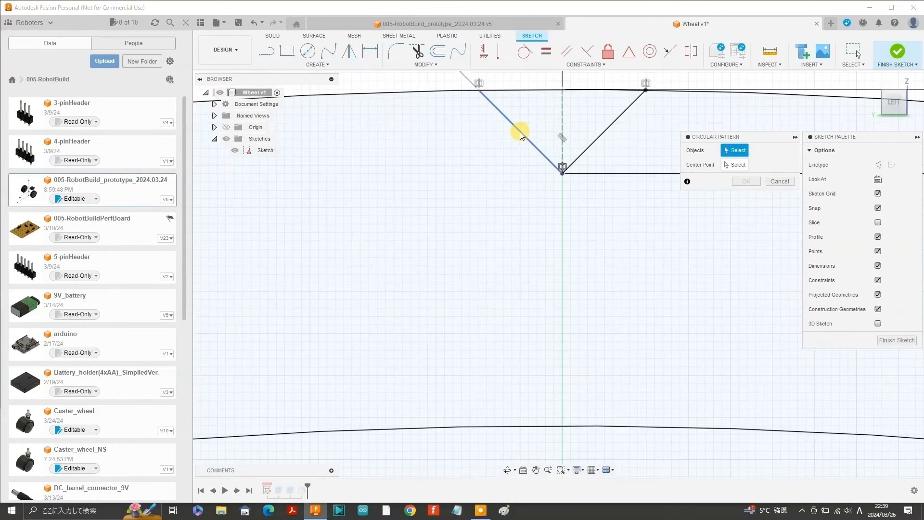
{"action": "left_click", "coordinate": [520, 135]}
{"action": "left_click", "coordinate": [632, 103]}
{"action": "scroll", "coordinate": [584, 235], "scroll_direction": "down", "scroll_amount": 3}
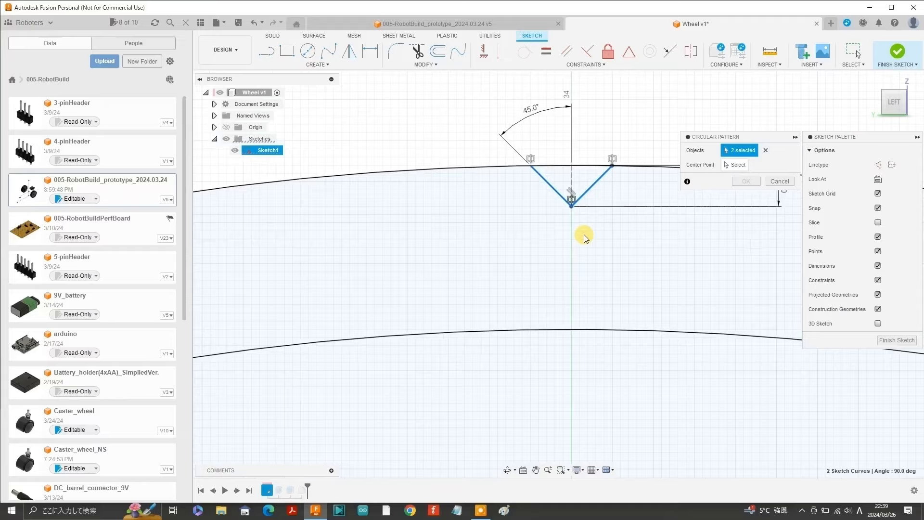
{"action": "scroll", "coordinate": [584, 235], "scroll_direction": "down", "scroll_amount": 5}
{"action": "scroll", "coordinate": [580, 322], "scroll_direction": "up", "scroll_amount": 5}
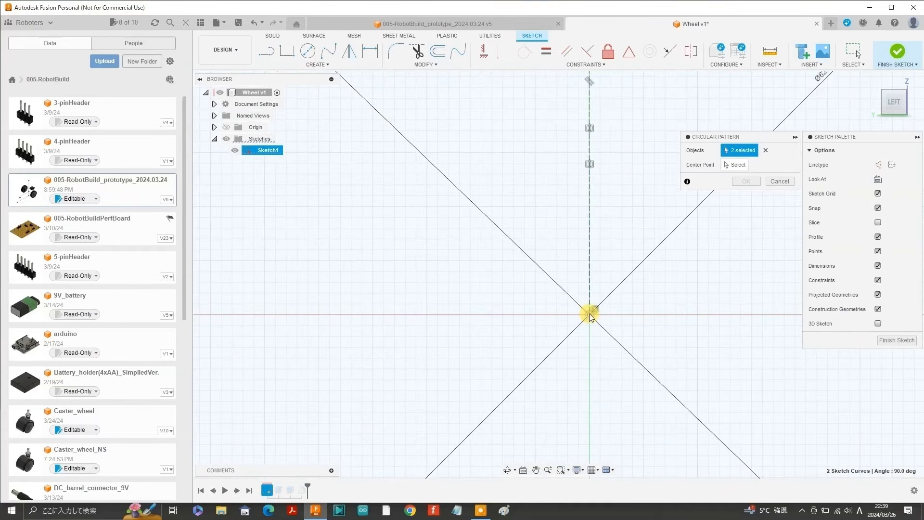
{"action": "left_click", "coordinate": [589, 314]}
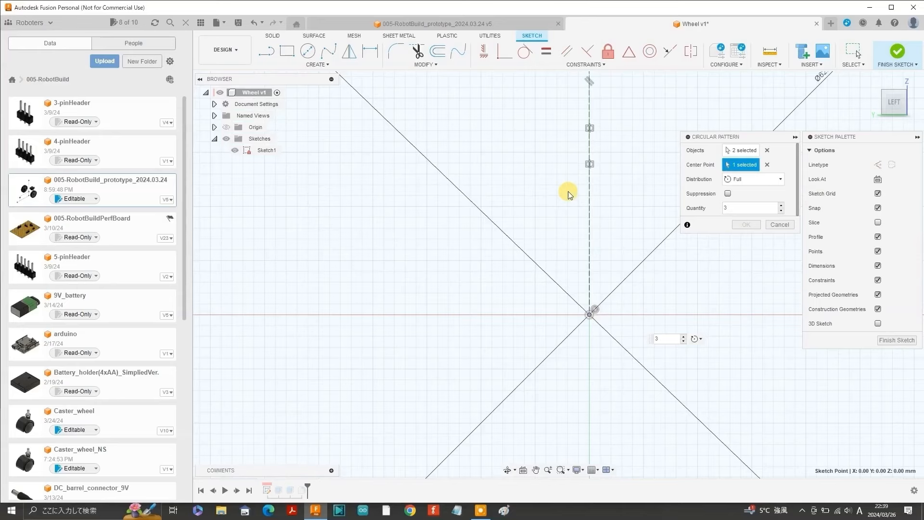
Set the notch pattern's quantity to 120 with full distribution and create the pattern.
{"action": "scroll", "coordinate": [568, 192], "scroll_direction": "down", "scroll_amount": 5}
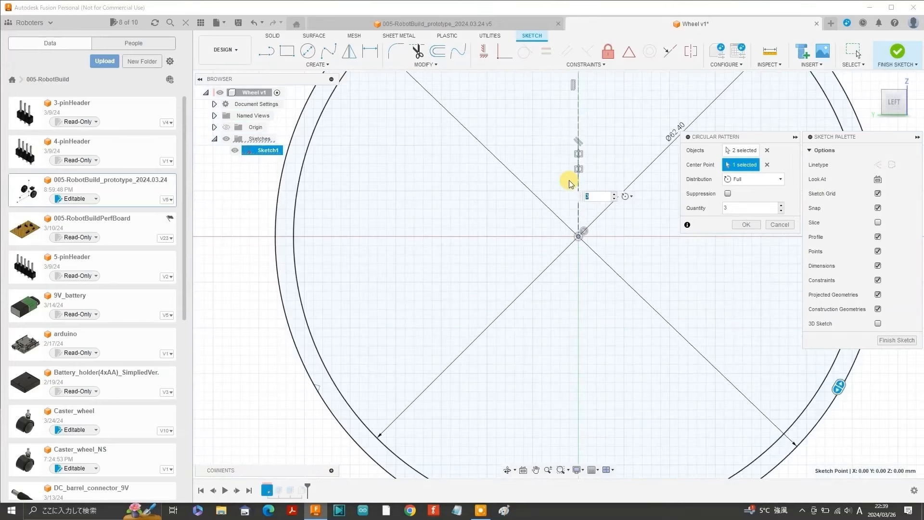
{"action": "type", "text": "30"}
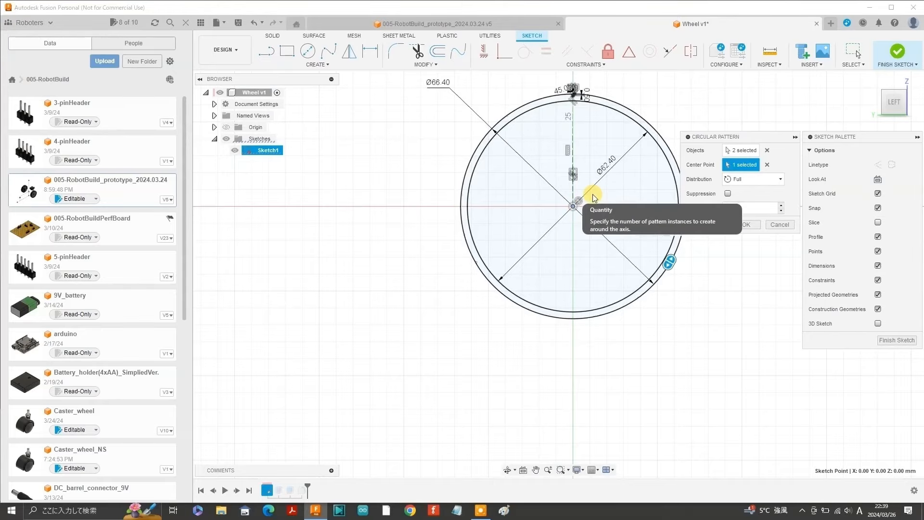
{"action": "scroll", "coordinate": [621, 113], "scroll_direction": "up", "scroll_amount": 5}
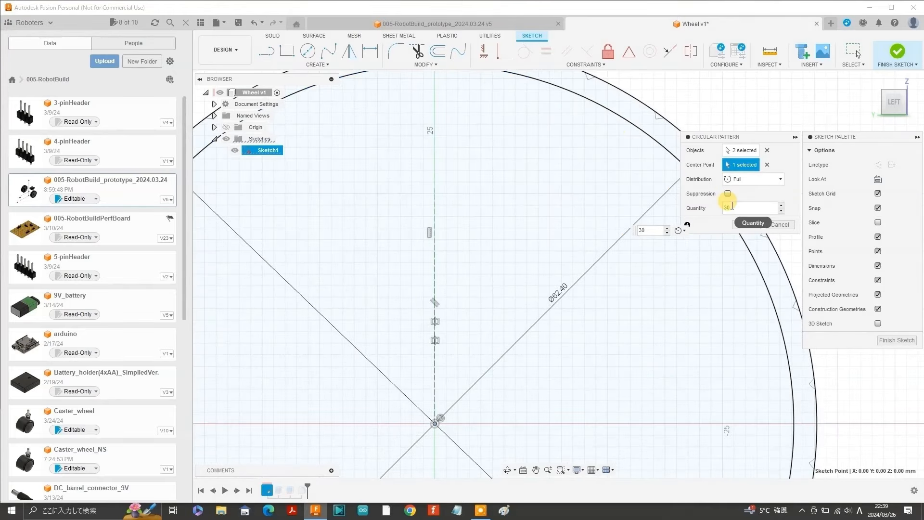
{"action": "left_click_drag", "start_coordinate": [731, 206], "coordinate": [722, 211]}
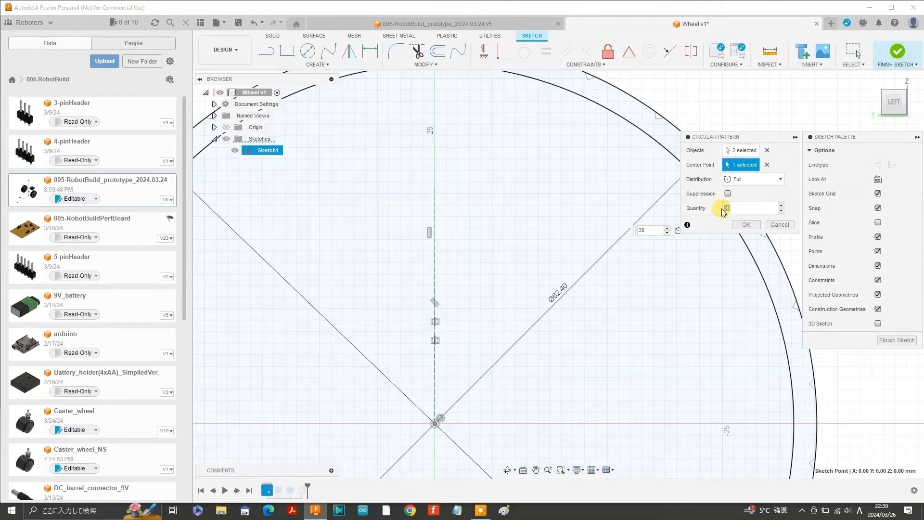
{"action": "type", "text": "100"}
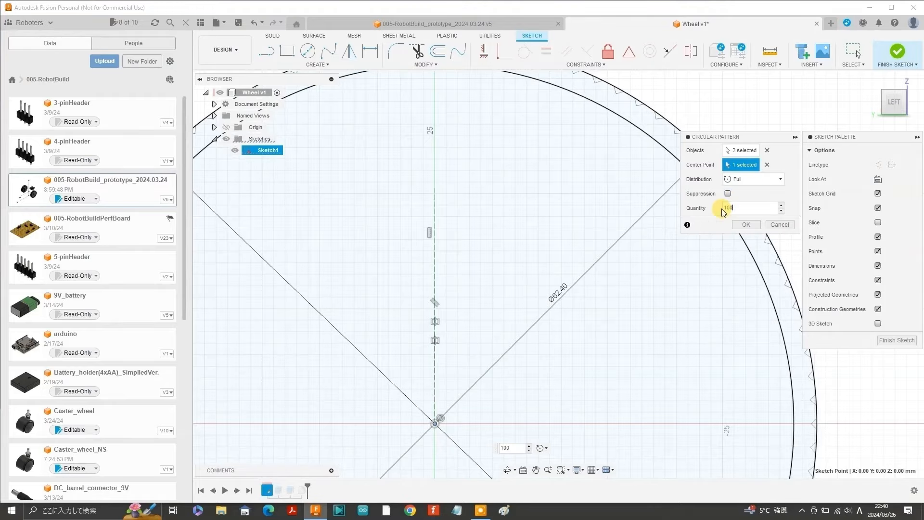
{"action": "key", "text": "BackSpace"}
{"action": "key", "text": "BackSpace"}
{"action": "type", "text": "20"}
{"action": "left_click", "coordinate": [746, 225]}
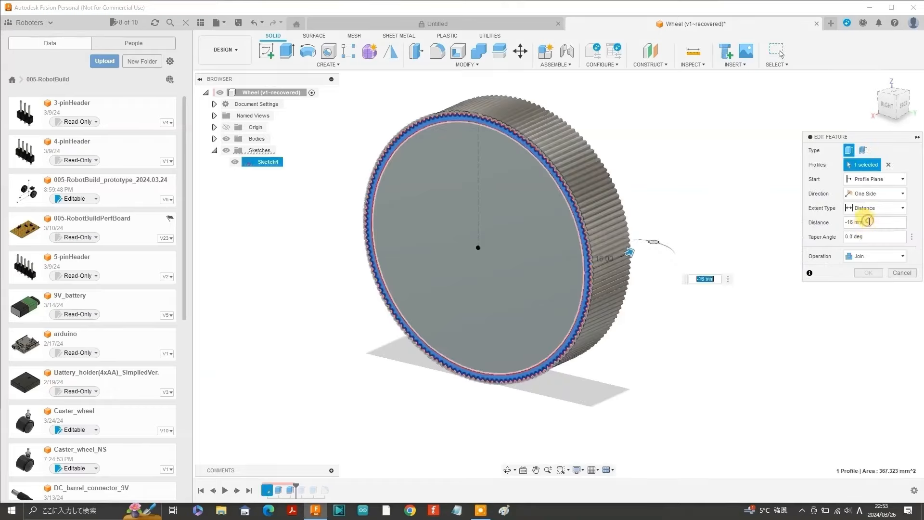
Set the toothed rim extrusion's distance to -15 mm.
{"action": "left_click_drag", "start_coordinate": [867, 221], "coordinate": [843, 217]}
{"action": "type", "text": "-15"}
{"action": "left_click", "coordinate": [869, 273]}
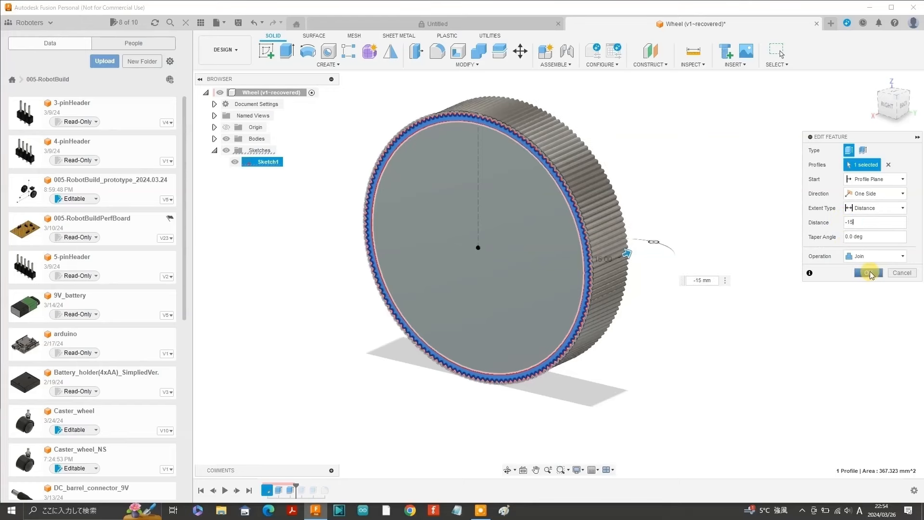
Create a sketch on the end face of the wheel's open-side rim and place a circle's centre at the wheel centre.
{"action": "middle_click_drag", "start_coordinate": [619, 150], "coordinate": [472, 159], "text": "shift"}
{"action": "left_click", "coordinate": [607, 120]}
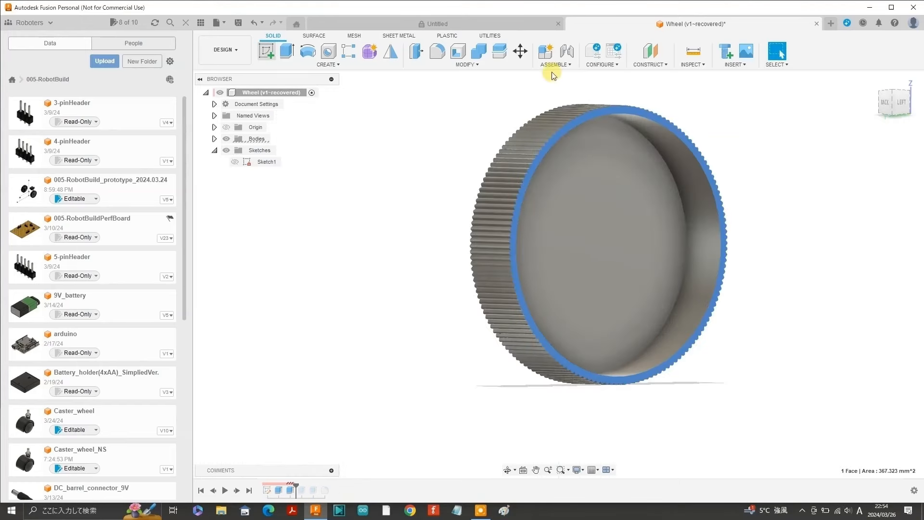
{"action": "left_click", "coordinate": [266, 51]}
{"action": "left_click", "coordinate": [307, 51]}
{"action": "left_click", "coordinate": [558, 275]}
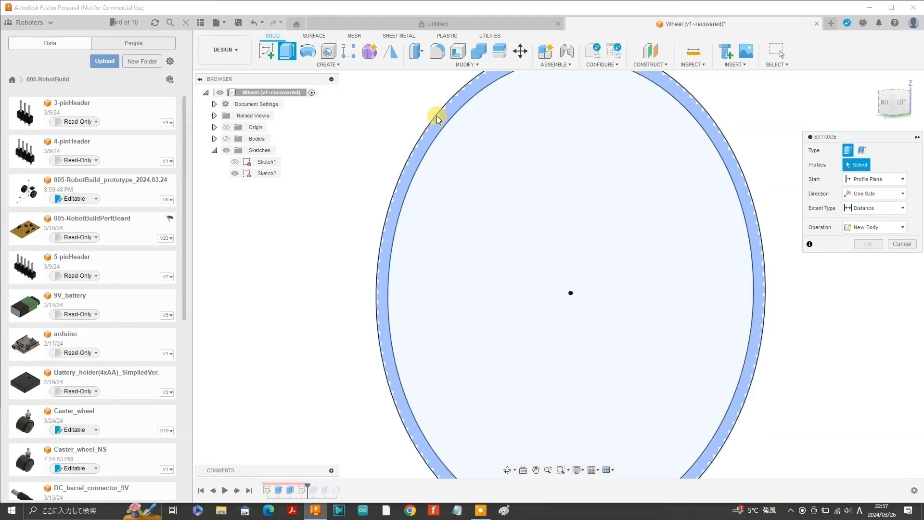
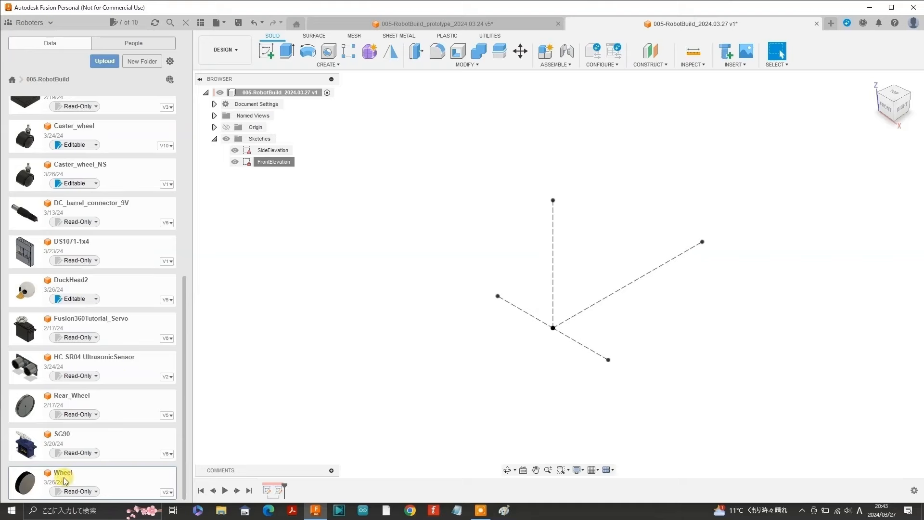
Insert the Wheel design into the current robot design and move it along X to the end of FrontElevation's horizontal line.
{"action": "right_click", "coordinate": [64, 480]}
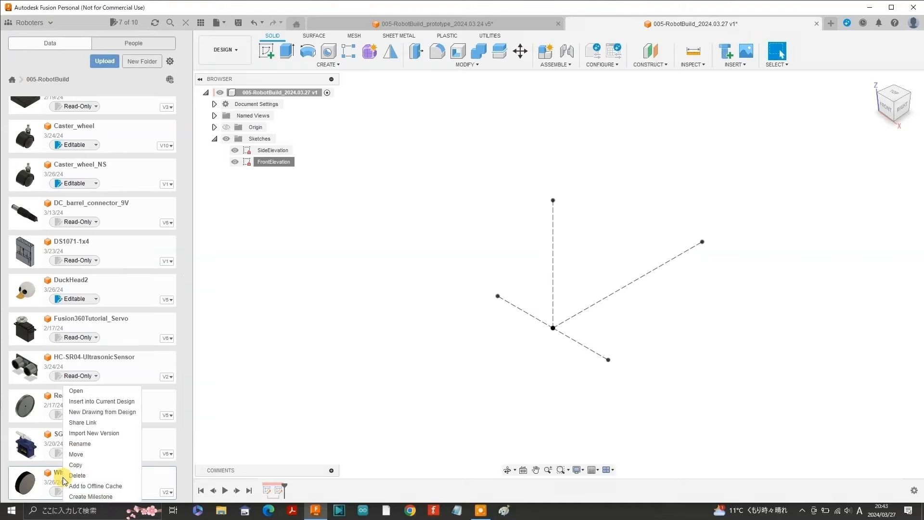
{"action": "left_click", "coordinate": [87, 400]}
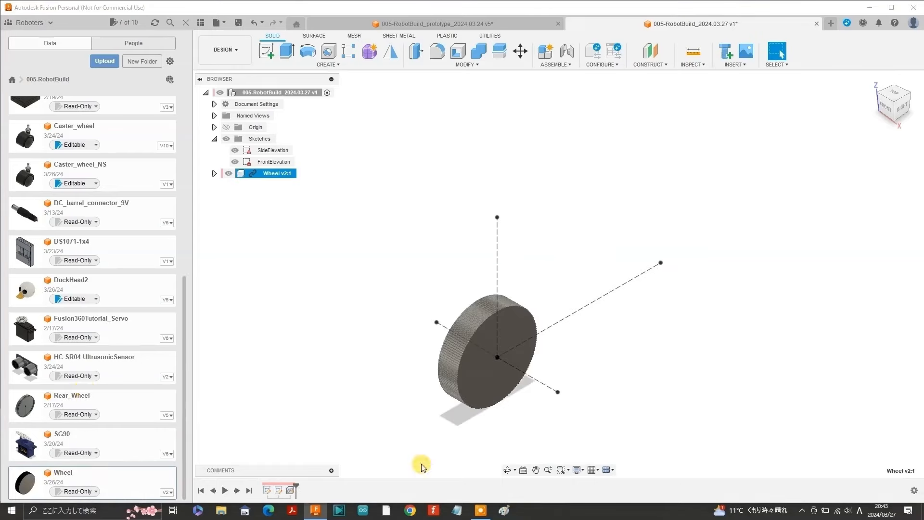
{"action": "left_click_drag", "start_coordinate": [509, 364], "coordinate": [519, 367]}
{"action": "left_click_drag", "start_coordinate": [872, 208], "coordinate": [831, 209]}
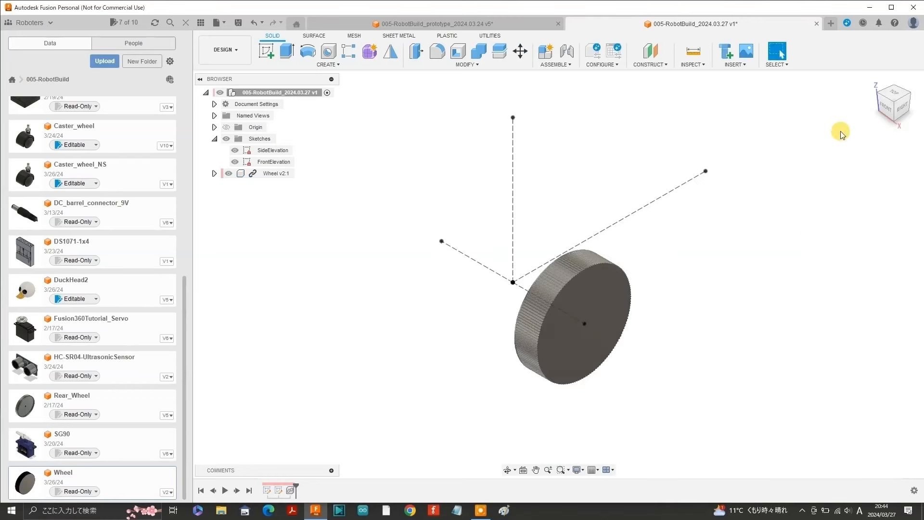
{"action": "left_click", "coordinate": [869, 82]}
Paste a copy of the wheel, offset it by -( wheelWidth * 2 ) in X and rotate it about Z.
{"action": "left_click", "coordinate": [554, 308]}
{"action": "key", "text": "ctrl+c"}
{"action": "key", "text": "ctrl+v"}
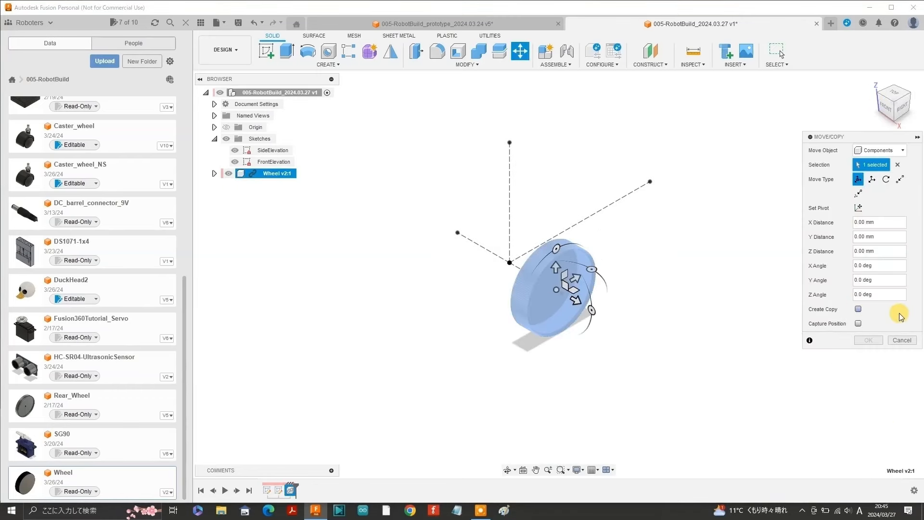
{"action": "left_click_drag", "start_coordinate": [541, 280], "coordinate": [472, 248]}
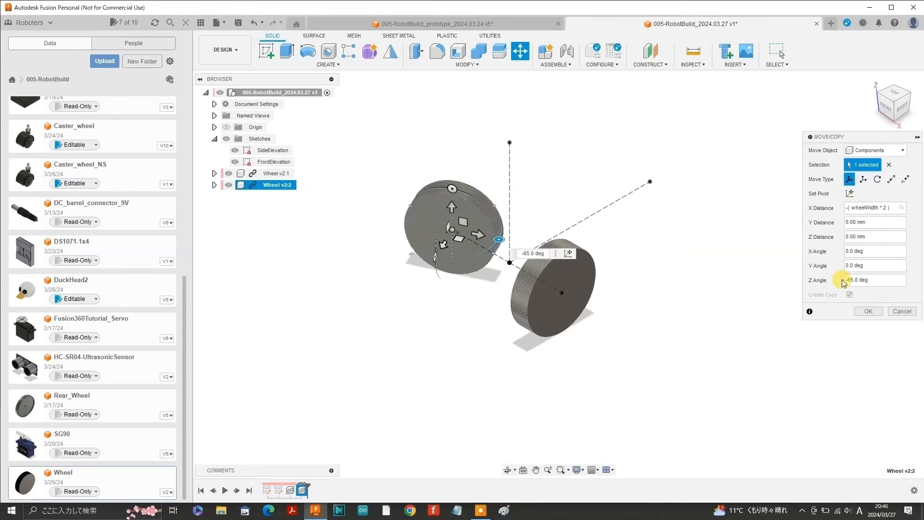
Align the first wheel component with the endpoint of FrontElevation's horizontal line using the Align tool.
{"action": "left_click", "coordinate": [892, 102]}
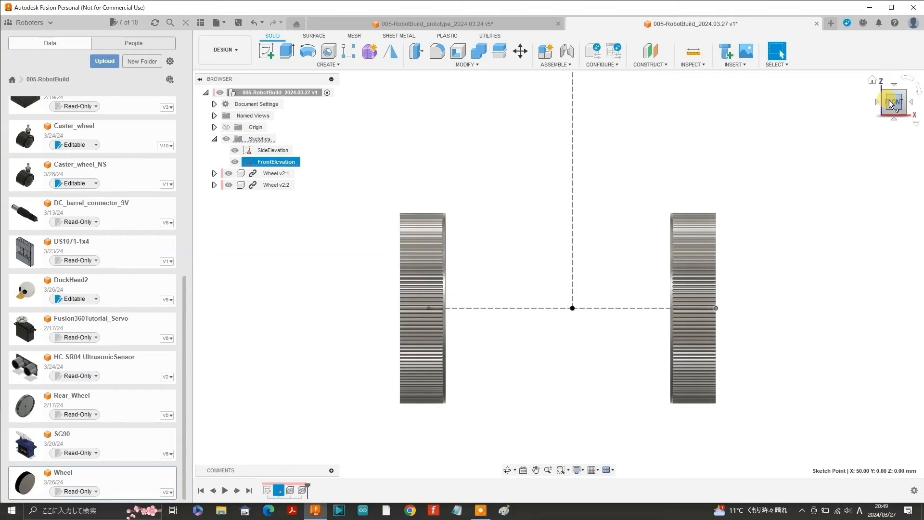
{"action": "middle_click_drag", "start_coordinate": [513, 262], "coordinate": [769, 275], "text": "shift"}
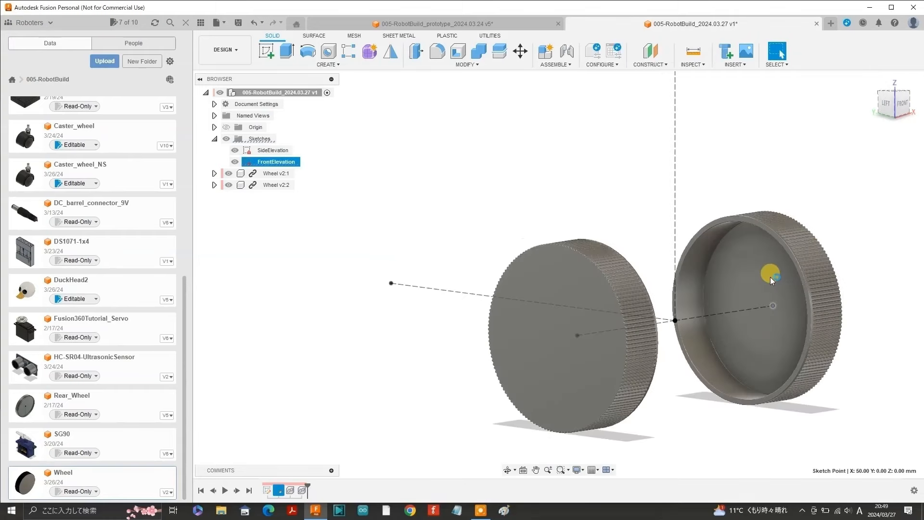
{"action": "left_click", "coordinate": [475, 65]}
{"action": "left_click", "coordinate": [422, 202]}
{"action": "left_click", "coordinate": [773, 306]}
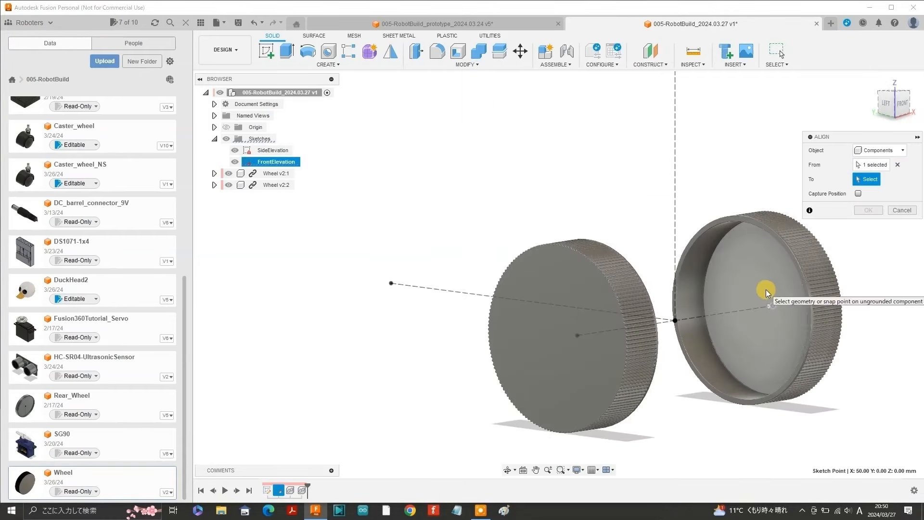
{"action": "left_click", "coordinate": [765, 298]}
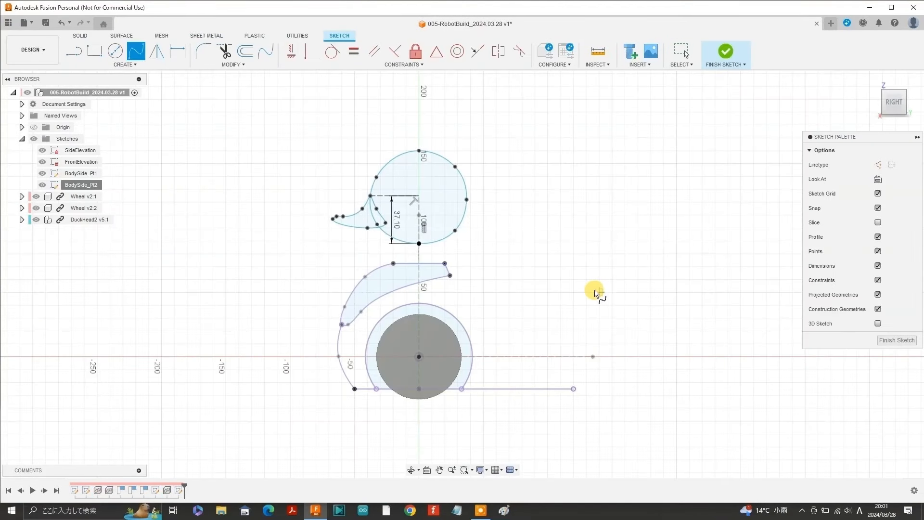
Draw the duck's back as a fit point spline from the upper body's rear corner through two points down to the base line.
{"action": "left_click", "coordinate": [450, 276]}
{"action": "left_click", "coordinate": [551, 295]}
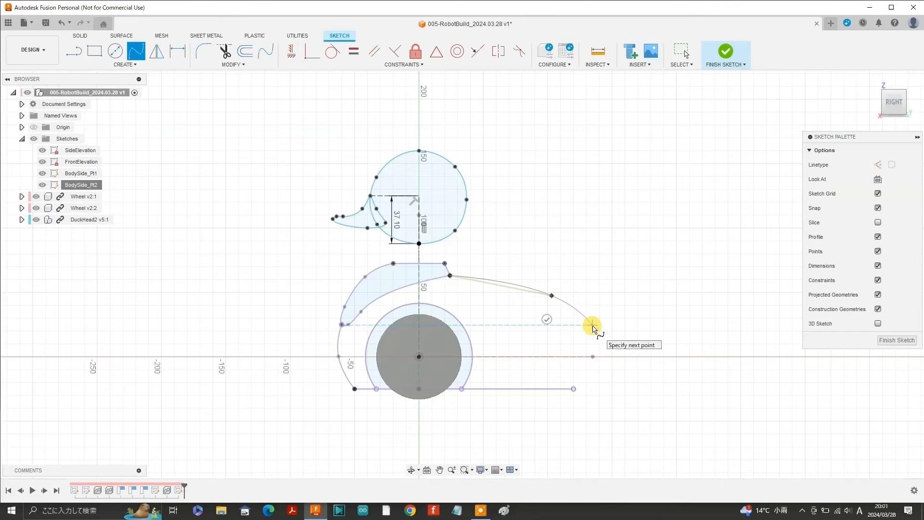
{"action": "left_click", "coordinate": [592, 325]}
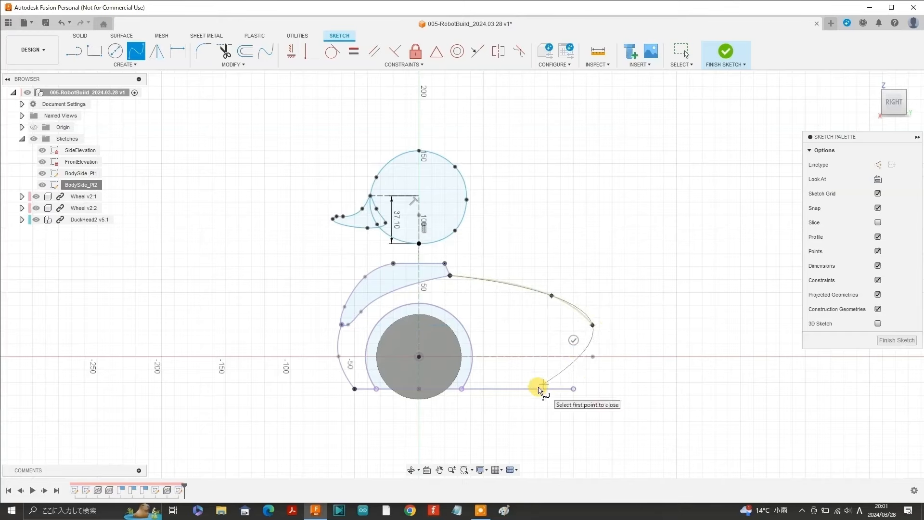
{"action": "left_click", "coordinate": [547, 389]}
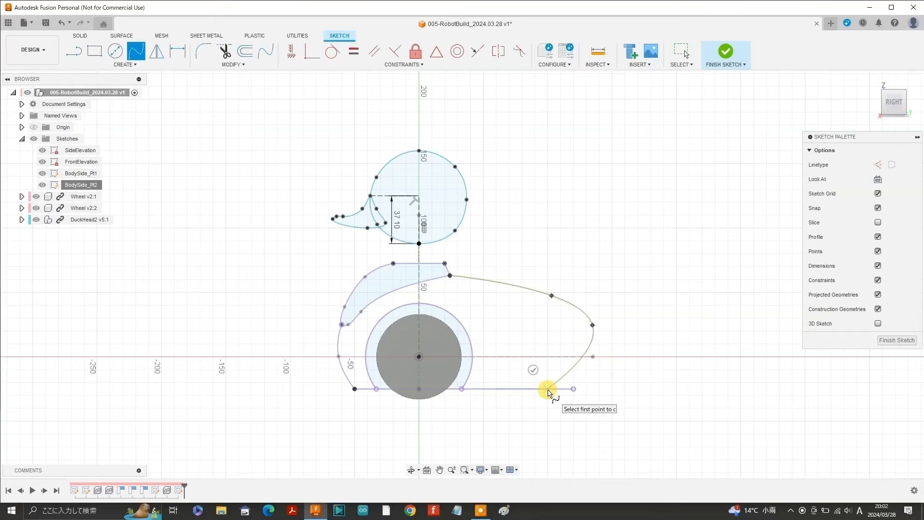
{"action": "left_click", "coordinate": [533, 370]}
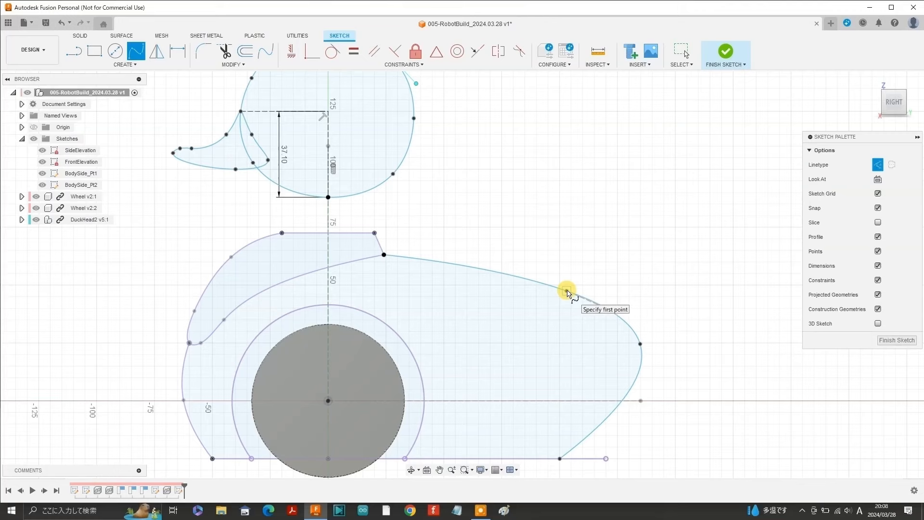
Draw the duck's pointed tail as a normal fit point spline starting and ending on the back curve, with two points near its tip.
{"action": "left_click", "coordinate": [566, 291]}
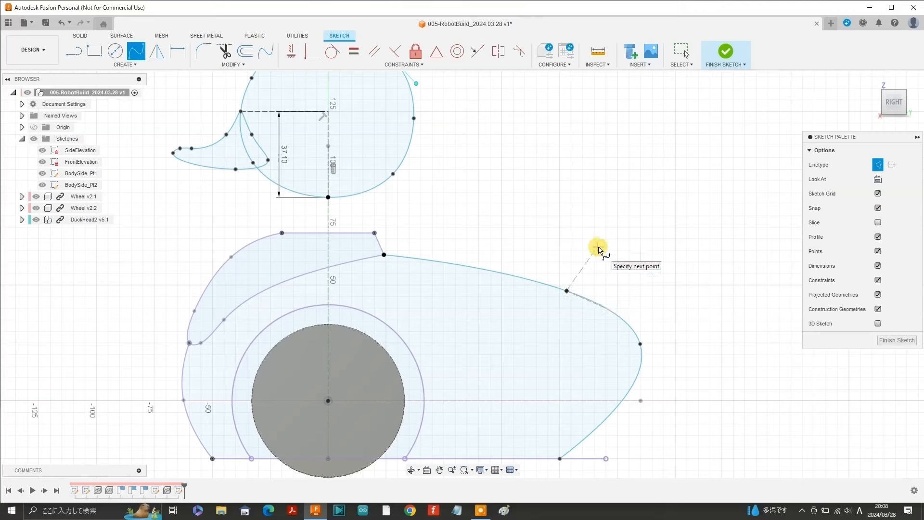
{"action": "left_click", "coordinate": [594, 251]}
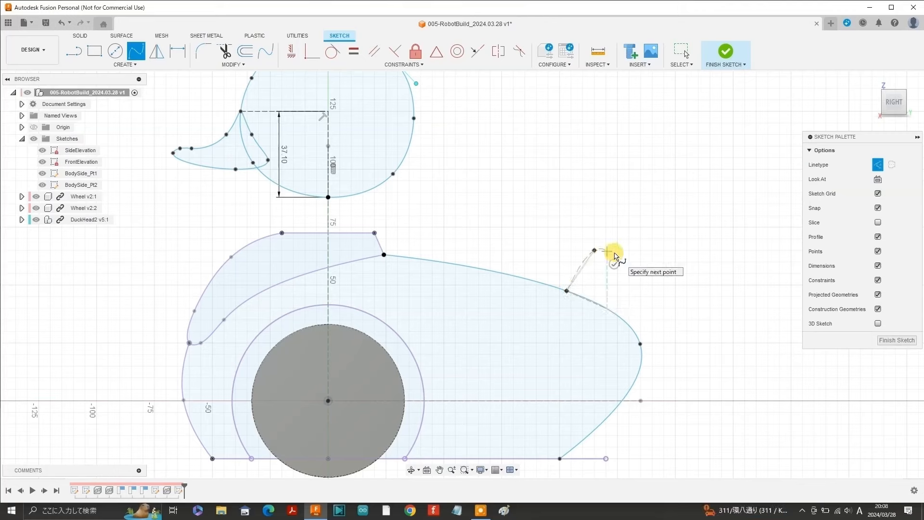
{"action": "left_click", "coordinate": [602, 264]}
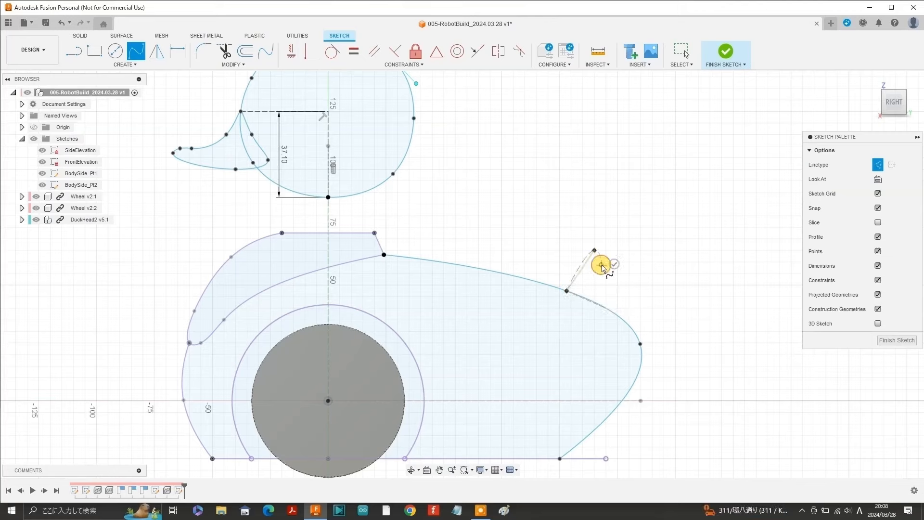
{"action": "left_click", "coordinate": [877, 165]}
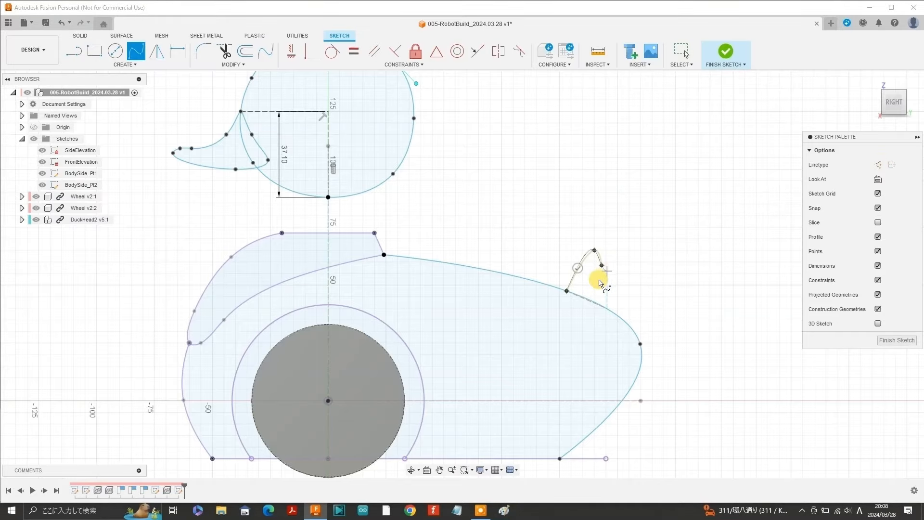
{"action": "scroll", "coordinate": [603, 306], "scroll_direction": "up", "scroll_amount": 5}
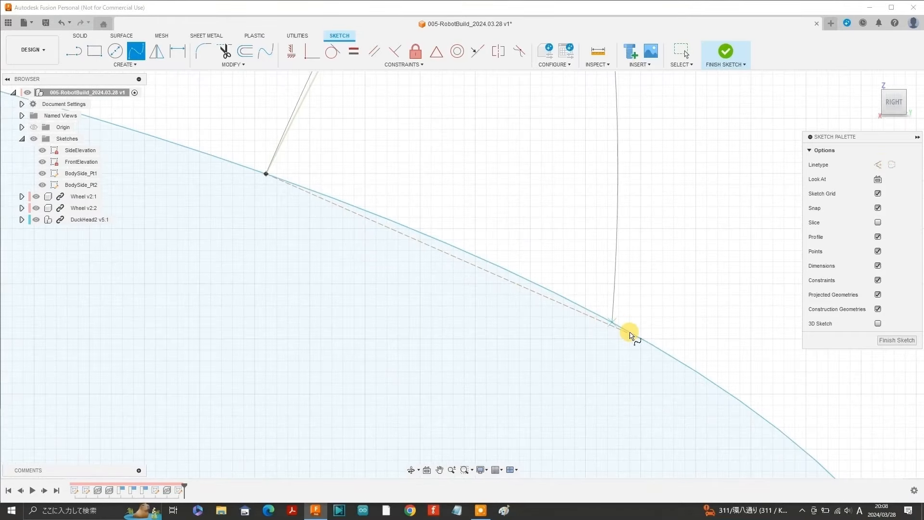
{"action": "left_click", "coordinate": [640, 339]}
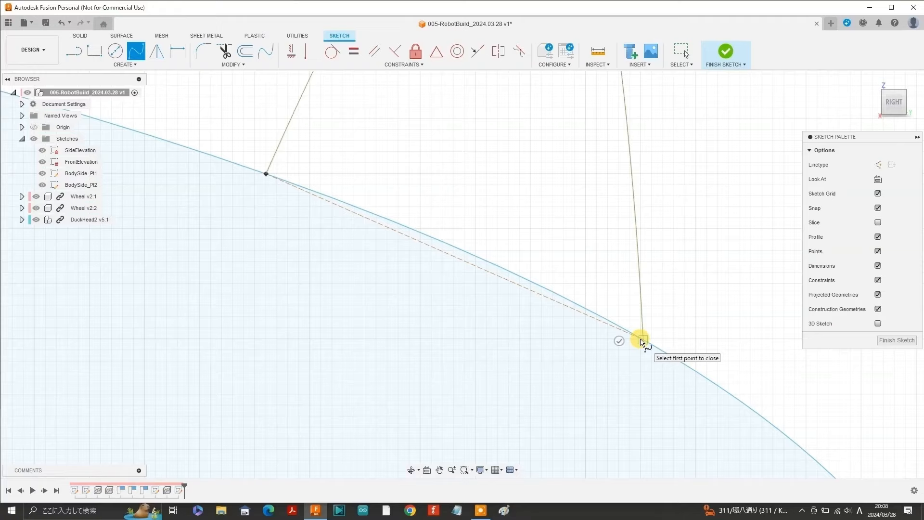
{"action": "left_click", "coordinate": [619, 341]}
{"action": "scroll", "coordinate": [710, 307], "scroll_direction": "down", "scroll_amount": 5}
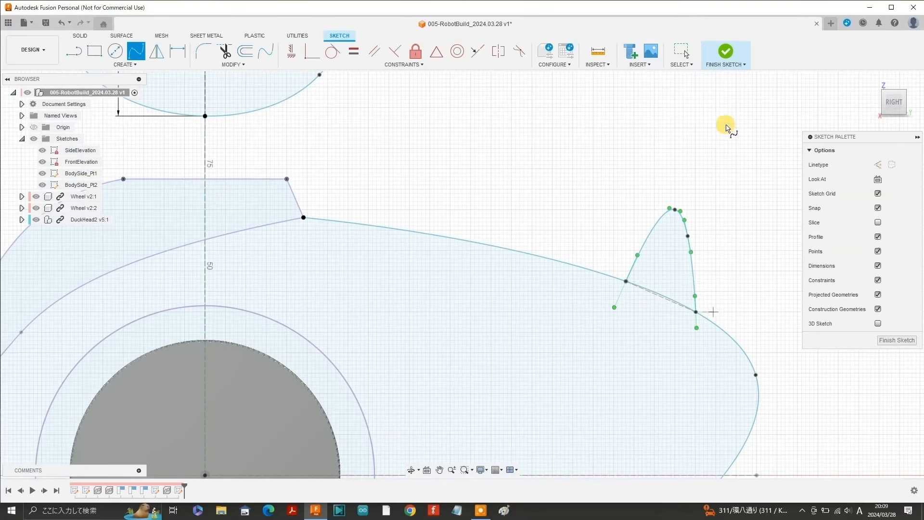
{"action": "left_click", "coordinate": [680, 51]}
{"action": "scroll", "coordinate": [553, 241], "scroll_direction": "down", "scroll_amount": 3}
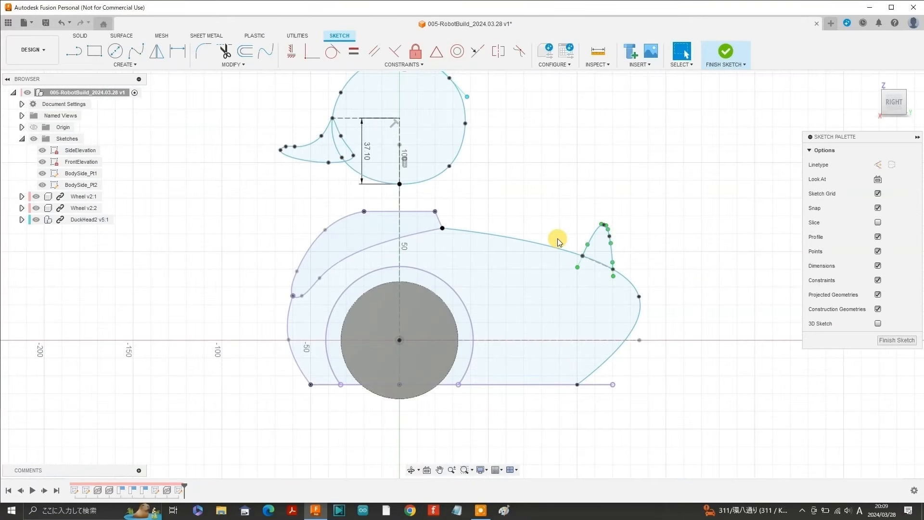
Move the tail spline's tip point about 11 mm rearward and 2 mm down so the tail leans back.
{"action": "scroll", "coordinate": [684, 235], "scroll_direction": "up", "scroll_amount": 3}
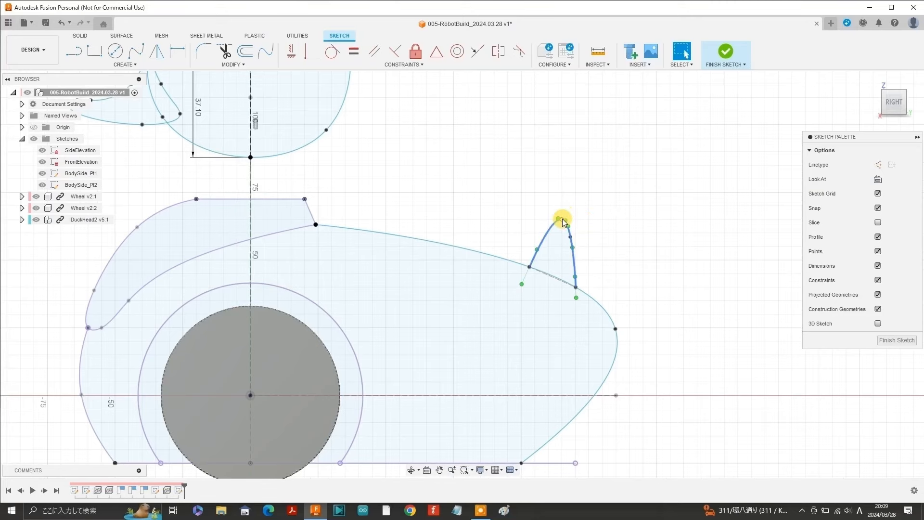
{"action": "left_click", "coordinate": [562, 219]}
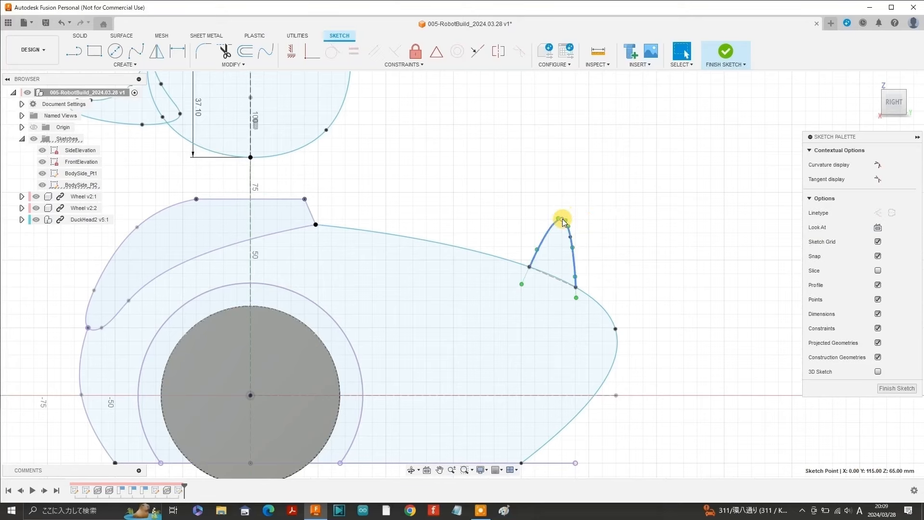
{"action": "right_click", "coordinate": [562, 219]}
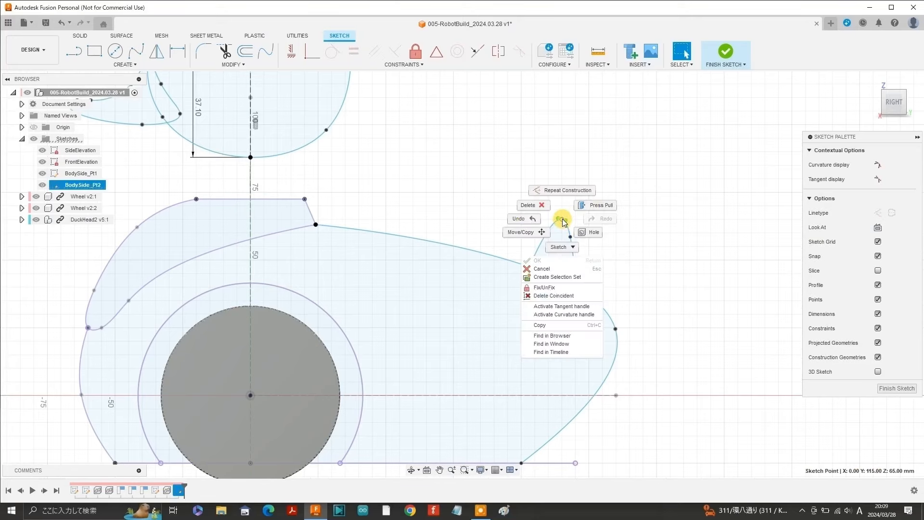
{"action": "left_click", "coordinate": [541, 234]}
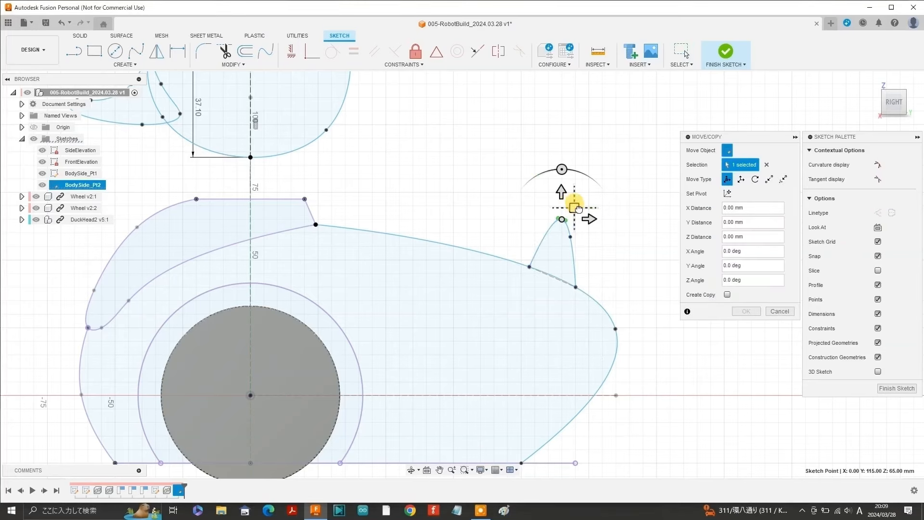
{"action": "left_click_drag", "start_coordinate": [574, 207], "coordinate": [600, 209]}
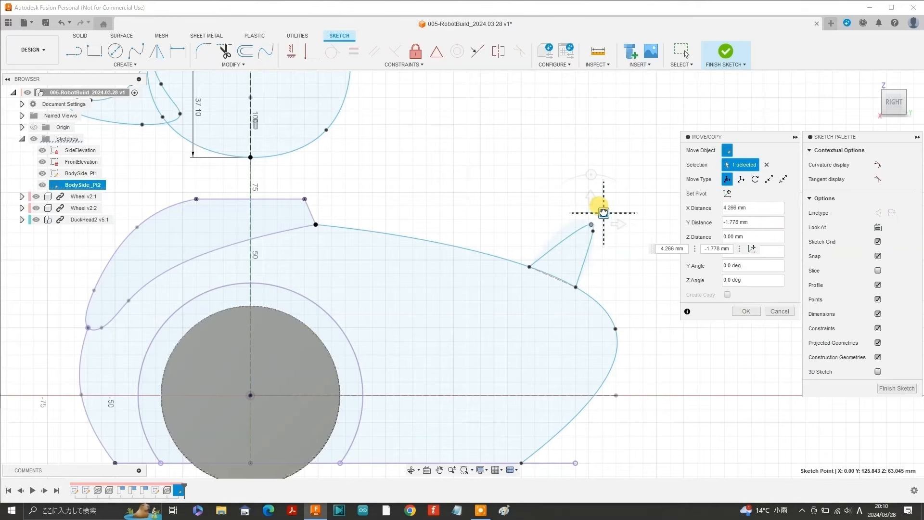
{"action": "key", "text": "Return"}
Draw a fit point spline from the tail's rear edge through one point to the body's rear curve, and finish the sketch.
{"action": "left_click", "coordinate": [136, 51]}
{"action": "left_click", "coordinate": [583, 265]}
{"action": "left_click", "coordinate": [611, 301]}
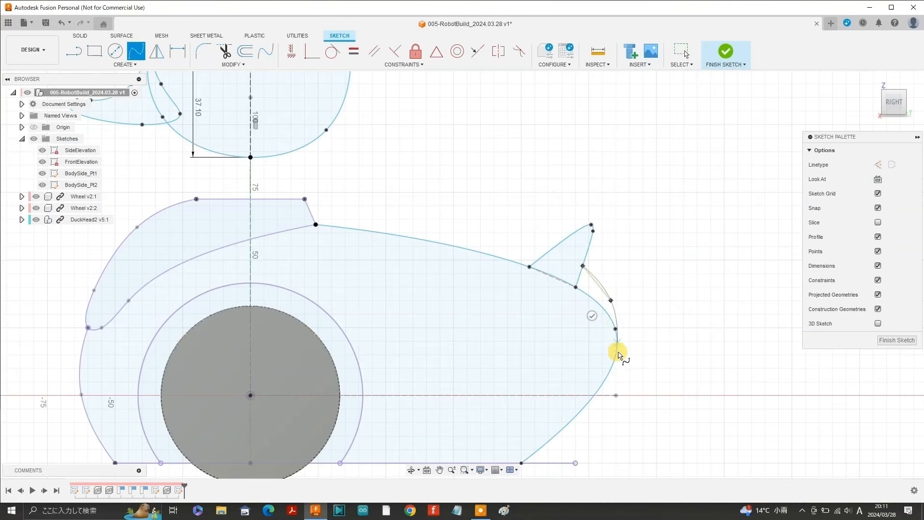
{"action": "left_click", "coordinate": [616, 352]}
{"action": "key", "text": "Return"}
{"action": "left_click", "coordinate": [737, 80]}
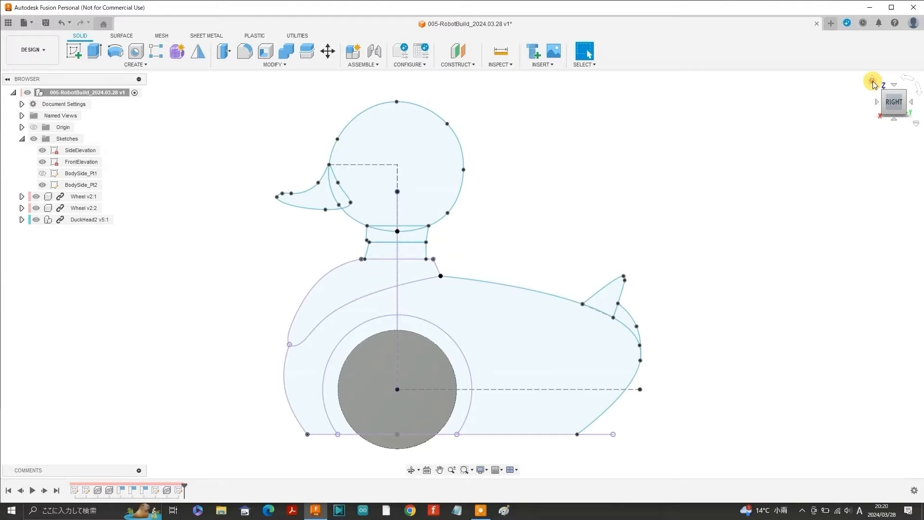
Create a sketch on the front plane and rename it BodyFront.
{"action": "left_click", "coordinate": [872, 81]}
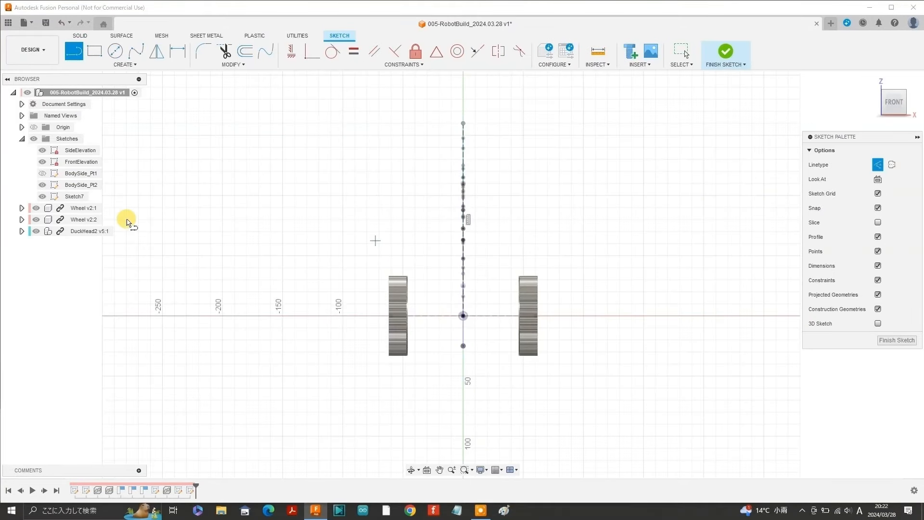
{"action": "left_click", "coordinate": [71, 196]}
{"action": "type", "text": "BodyFront"}
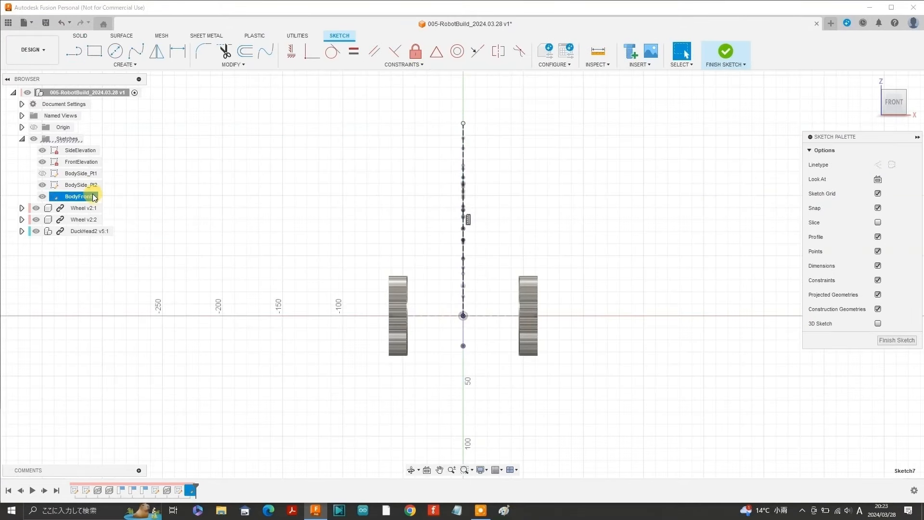
{"action": "key", "text": "Return"}
Draw a 76 mm head circle on the vertical centreline with a horizontal construction line 20 mm above the circle's lowest point.
{"action": "left_click", "coordinate": [115, 51]}
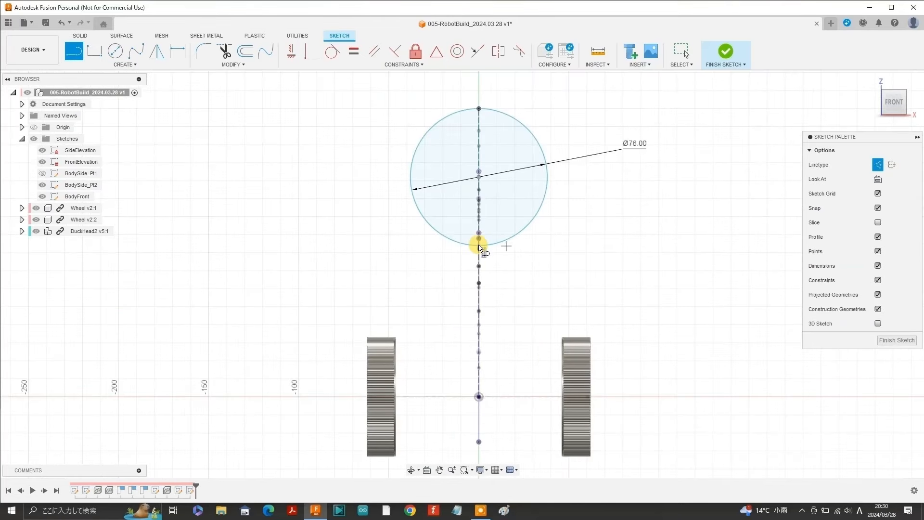
{"action": "left_click", "coordinate": [479, 248]}
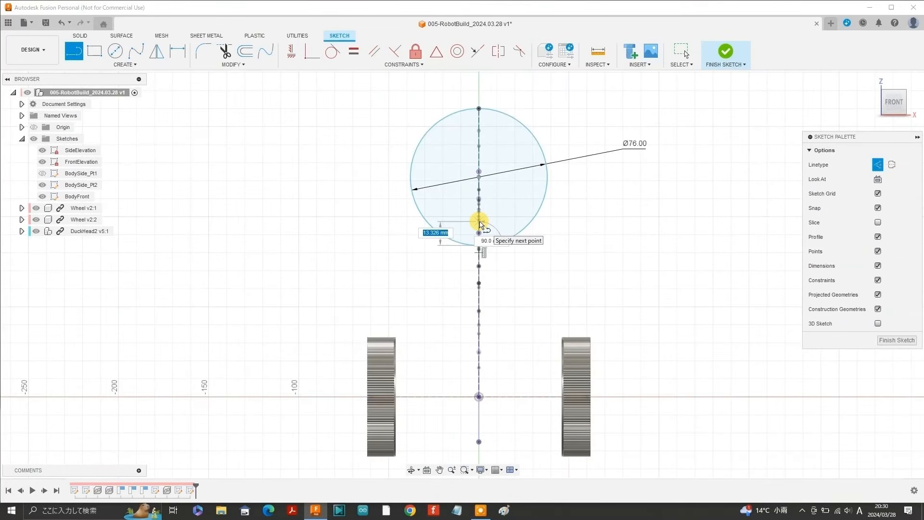
{"action": "key", "text": "Return"}
{"action": "key", "text": "Escape"}
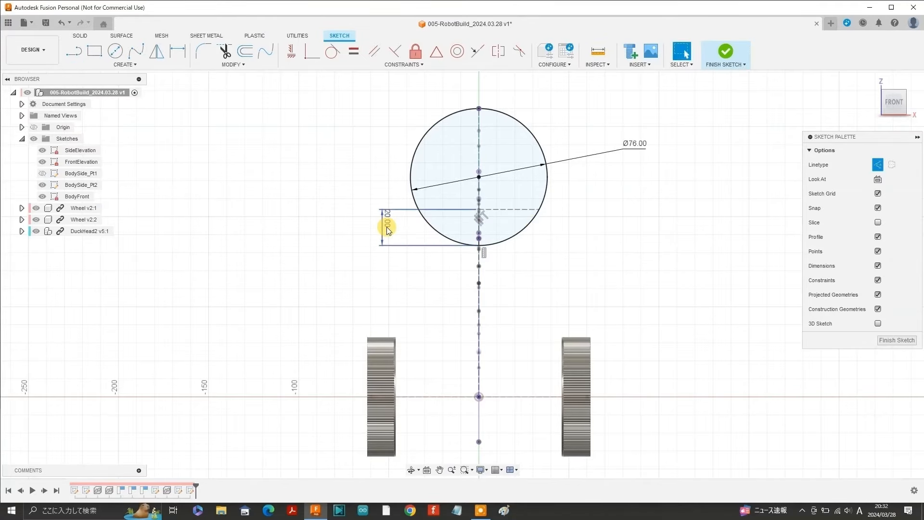
Draw a fit point spline from the centreline just above the circle's bottom through one point to the horizontal construction line's end on the circle.
{"action": "middle_click_drag", "start_coordinate": [390, 236], "coordinate": [332, 253], "text": "shift"}
{"action": "left_click", "coordinate": [891, 102]}
{"action": "left_click", "coordinate": [136, 51]}
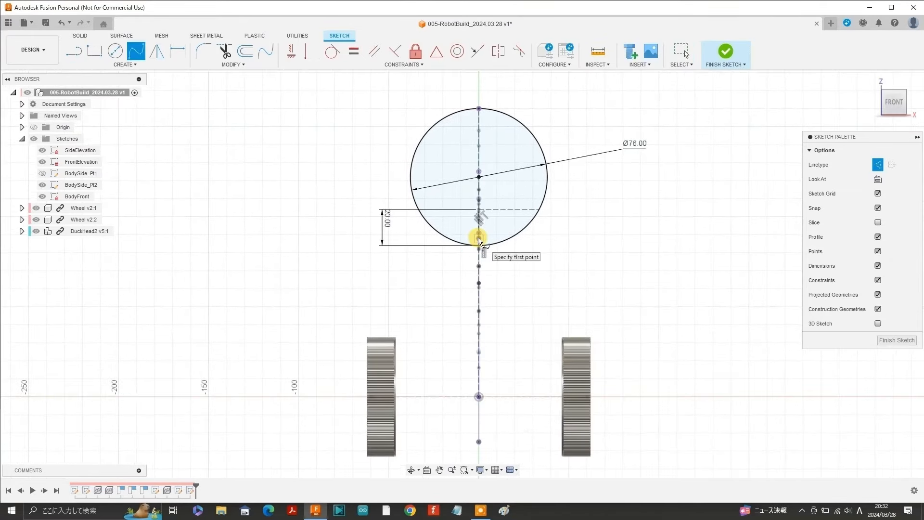
{"action": "left_click", "coordinate": [479, 239]}
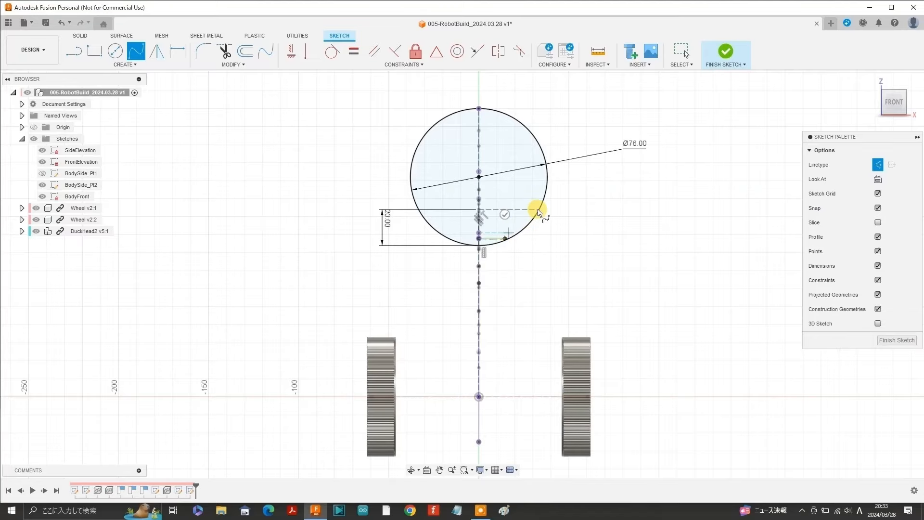
{"action": "left_click", "coordinate": [520, 194]}
{"action": "scroll", "coordinate": [502, 237], "scroll_direction": "up", "scroll_amount": 6}
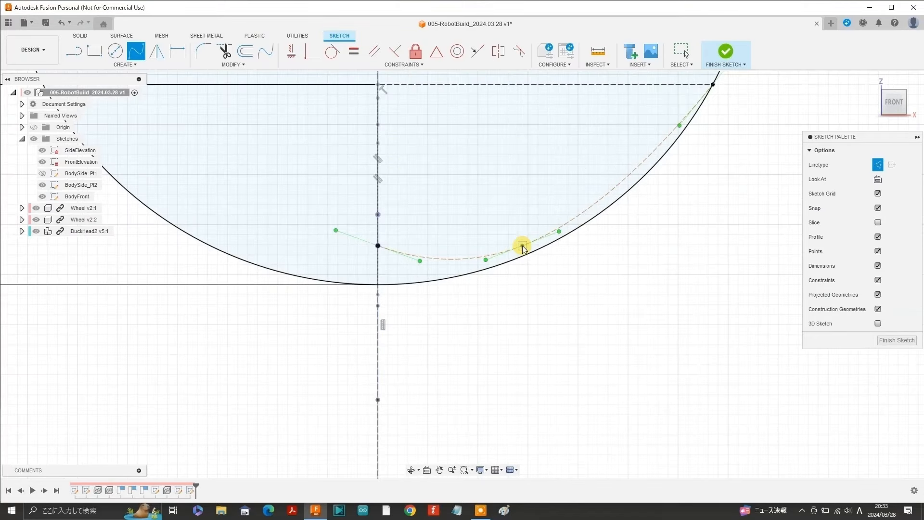
Move the spline's middle fit point outward and up so the lower head curve follows the circle more closely.
{"action": "key", "text": "m"}
{"action": "key", "text": "Escape"}
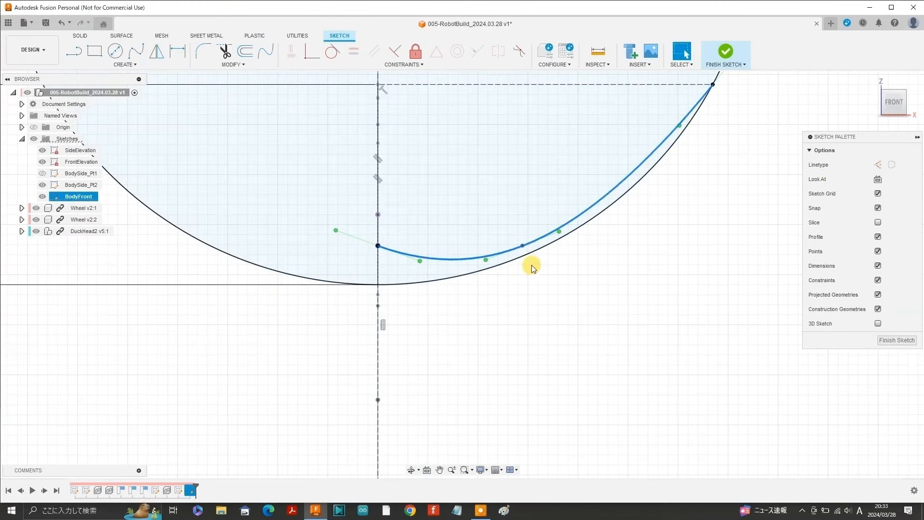
{"action": "right_click", "coordinate": [522, 245]}
{"action": "left_click", "coordinate": [497, 257]}
{"action": "left_click_drag", "start_coordinate": [522, 247], "coordinate": [610, 212]}
{"action": "left_click", "coordinate": [746, 311]}
Mirror the lower head spline across the vertical centreline.
{"action": "scroll", "coordinate": [609, 377], "scroll_direction": "down", "scroll_amount": 5}
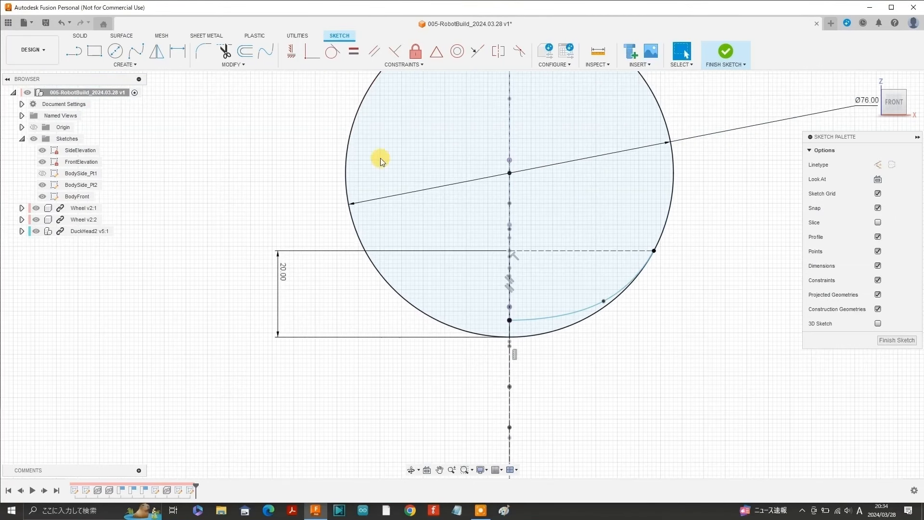
{"action": "left_click", "coordinate": [156, 52]}
{"action": "left_click", "coordinate": [556, 319]}
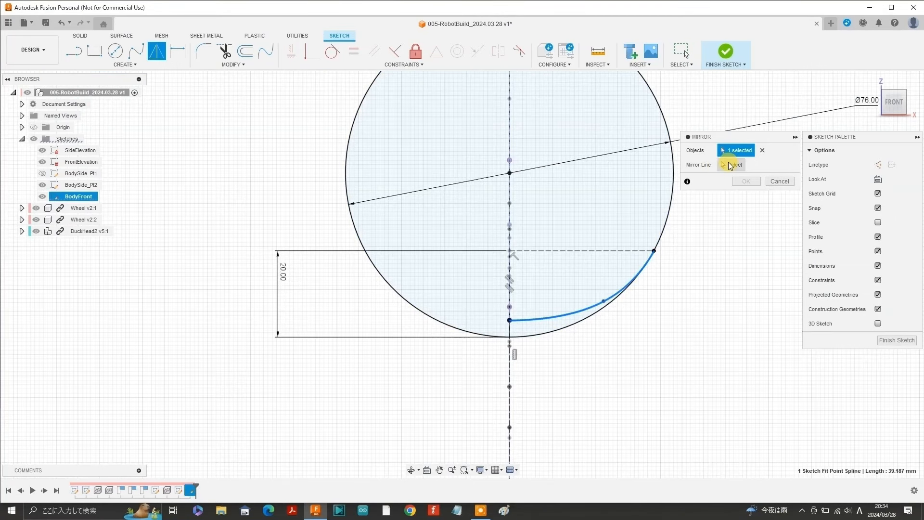
{"action": "left_click", "coordinate": [717, 166]}
{"action": "left_click", "coordinate": [509, 248]}
{"action": "left_click", "coordinate": [745, 181]}
Trim both halves of the circle's bottom arc below the mirrored splines.
{"action": "scroll", "coordinate": [676, 334], "scroll_direction": "down", "scroll_amount": 1}
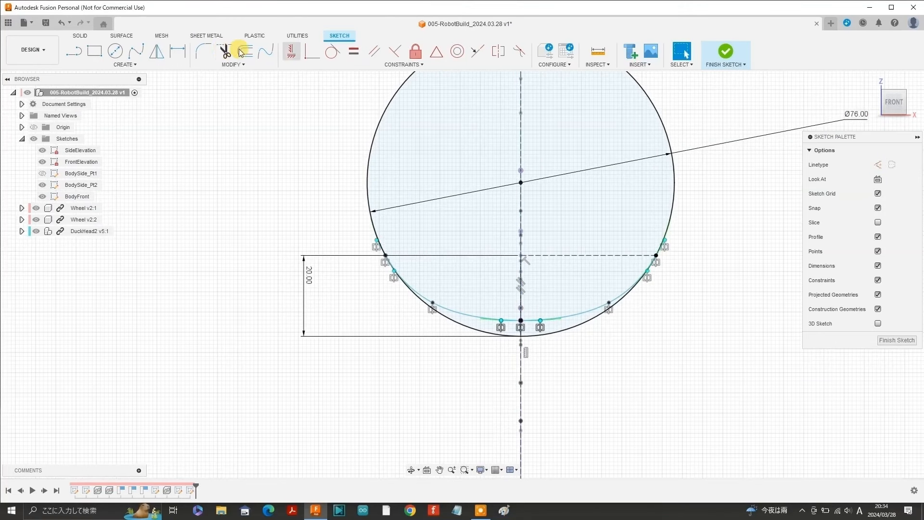
{"action": "left_click", "coordinate": [224, 50]}
{"action": "left_click", "coordinate": [564, 330]}
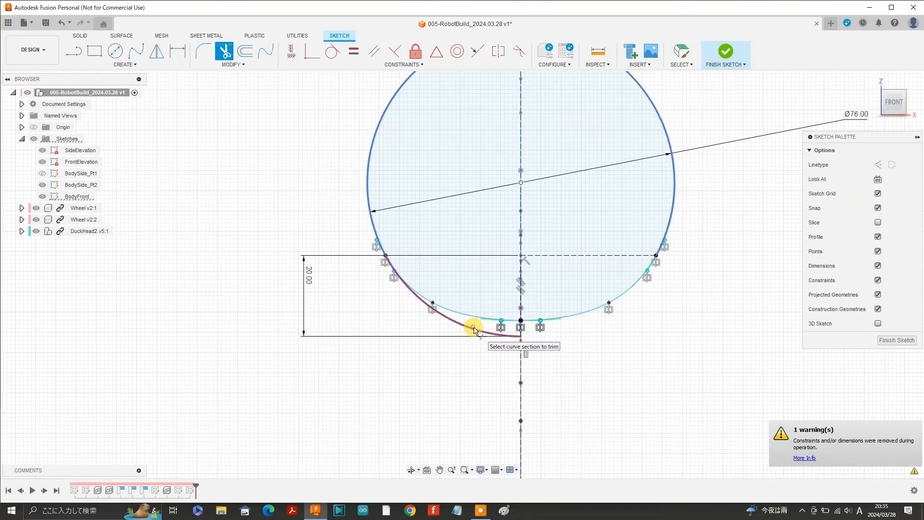
{"action": "left_click", "coordinate": [476, 329]}
{"action": "left_click", "coordinate": [681, 51]}
Draw a 16.5 mm construction line from the vertical centreline along the horizontal construction line.
{"action": "scroll", "coordinate": [505, 272], "scroll_direction": "down", "scroll_amount": 5}
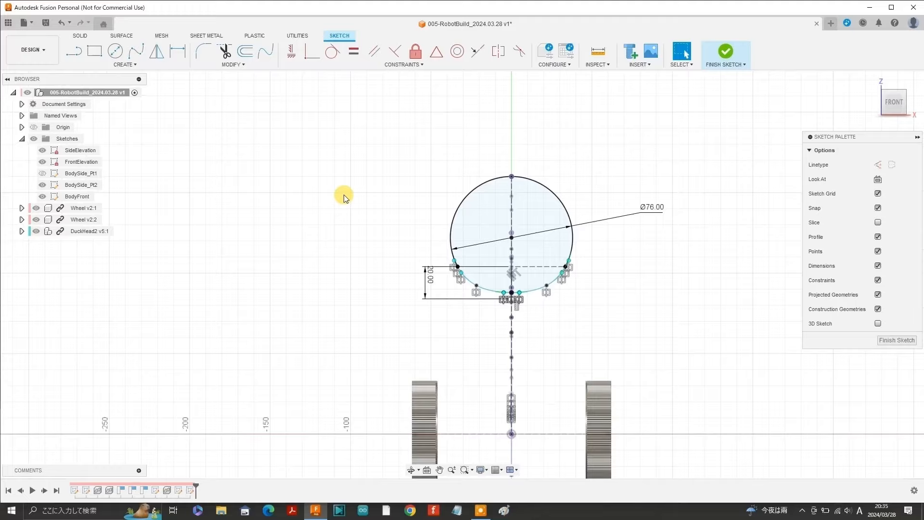
{"action": "scroll", "coordinate": [489, 227], "scroll_direction": "up", "scroll_amount": 1}
{"action": "left_click_drag", "start_coordinate": [888, 101], "coordinate": [900, 100]}
{"action": "left_click", "coordinate": [894, 102]}
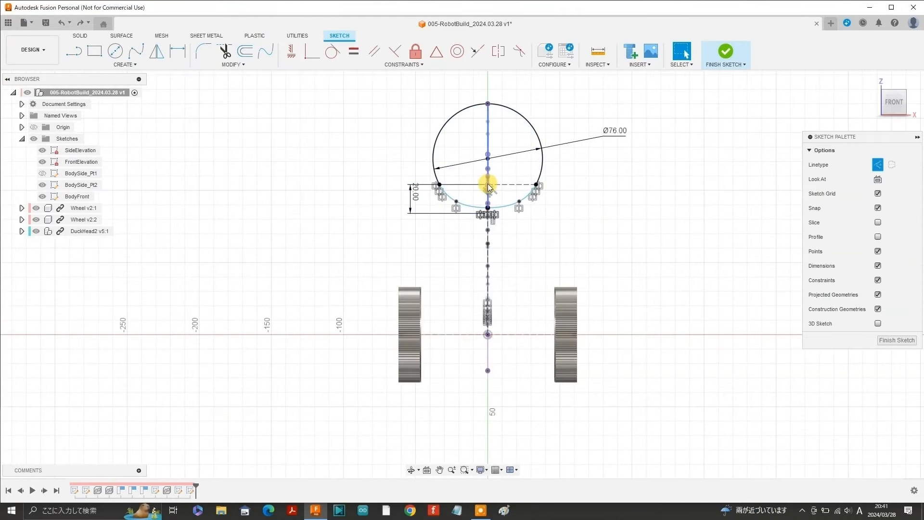
{"action": "scroll", "coordinate": [488, 187], "scroll_direction": "up", "scroll_amount": 5}
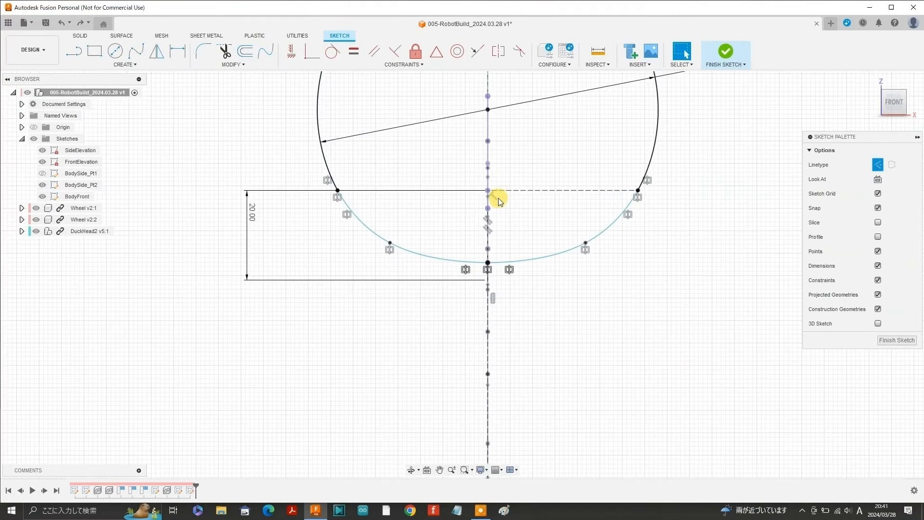
{"action": "key", "text": "l"}
{"action": "left_click", "coordinate": [487, 191]}
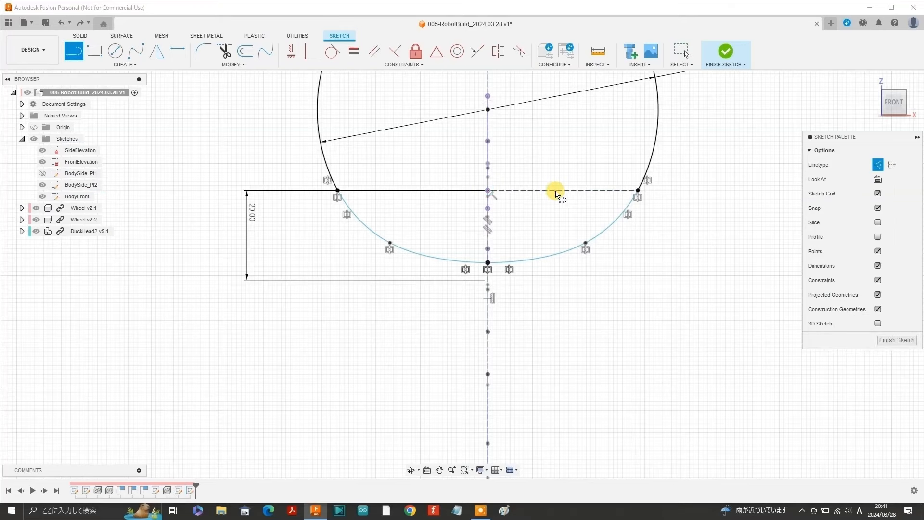
{"action": "type", "text": "16.5"}
{"action": "key", "text": "Return"}
{"action": "key", "text": "Escape"}
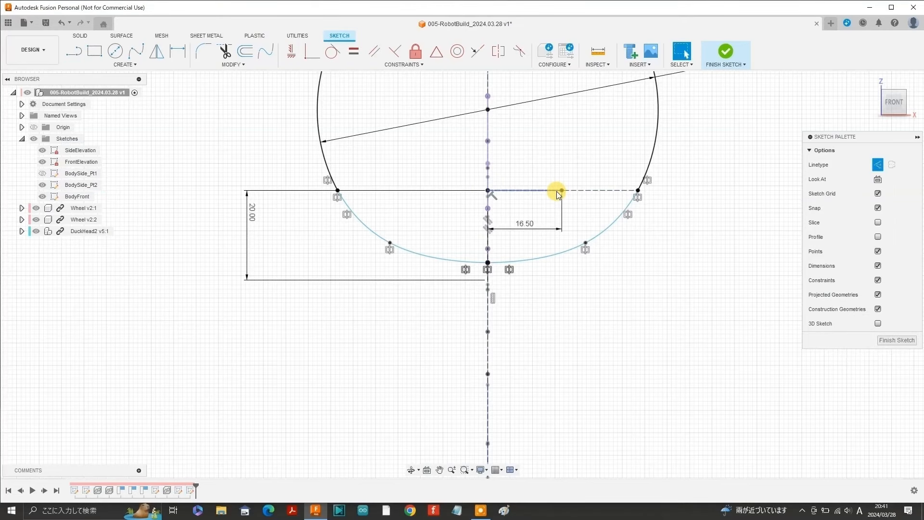
Draw the beak's half outline as a solid fit-point spline from the vertical centreline around the 16.5 mm line's outer end back to the centreline.
{"action": "mouse_move", "coordinate": [893, 103]}
{"action": "left_mouse_down"}
{"action": "mouse_move", "coordinate": [879, 101]}
{"action": "mouse_move", "coordinate": [888, 102]}
{"action": "left_mouse_up"}
{"action": "scroll", "coordinate": [514, 347], "scroll_direction": "down", "scroll_amount": 2}
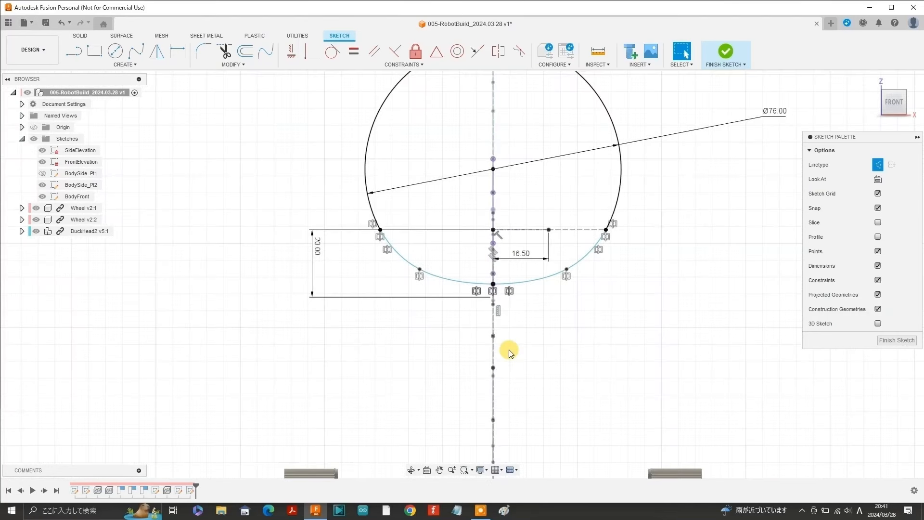
{"action": "scroll", "coordinate": [475, 396], "scroll_direction": "down", "scroll_amount": 1}
{"action": "left_click", "coordinate": [136, 50]}
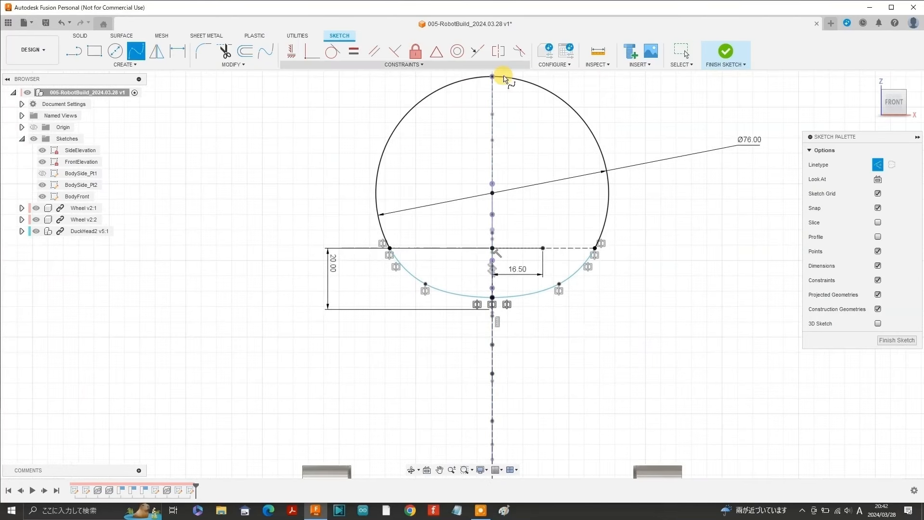
{"action": "left_click", "coordinate": [492, 183]}
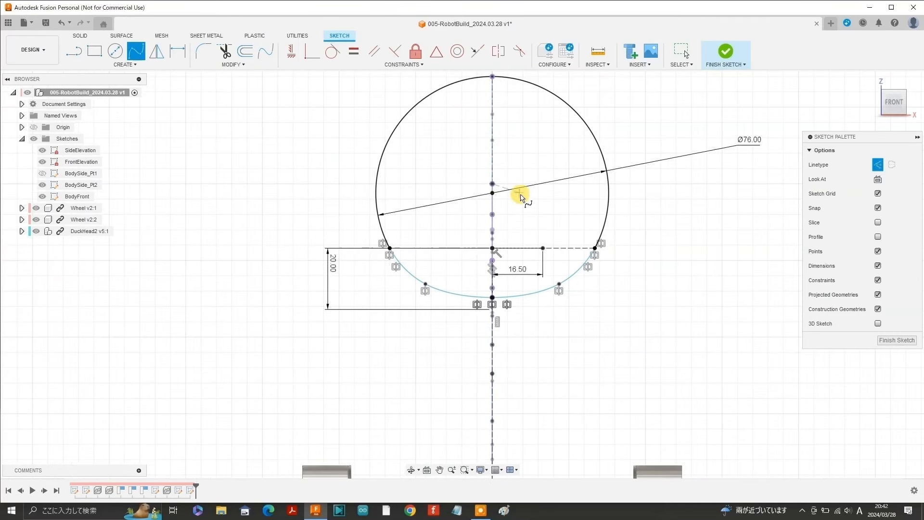
{"action": "key", "text": "x"}
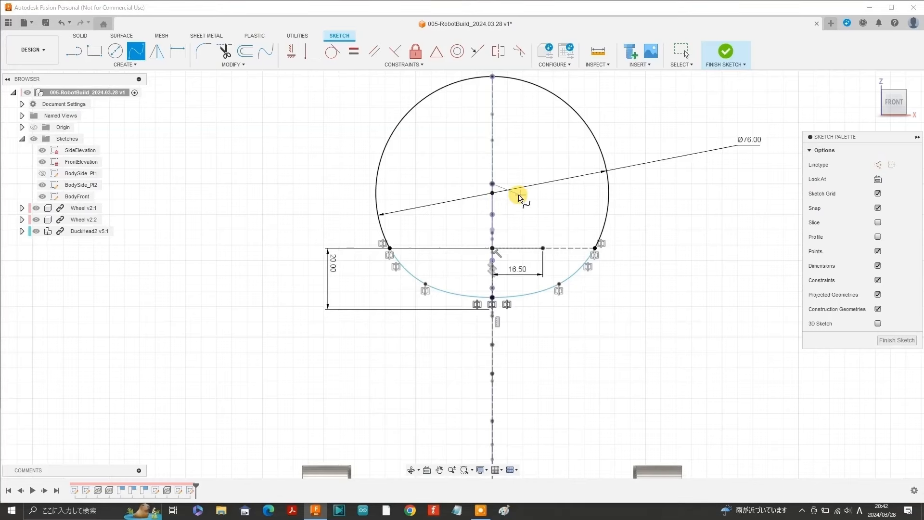
{"action": "left_click", "coordinate": [517, 193]}
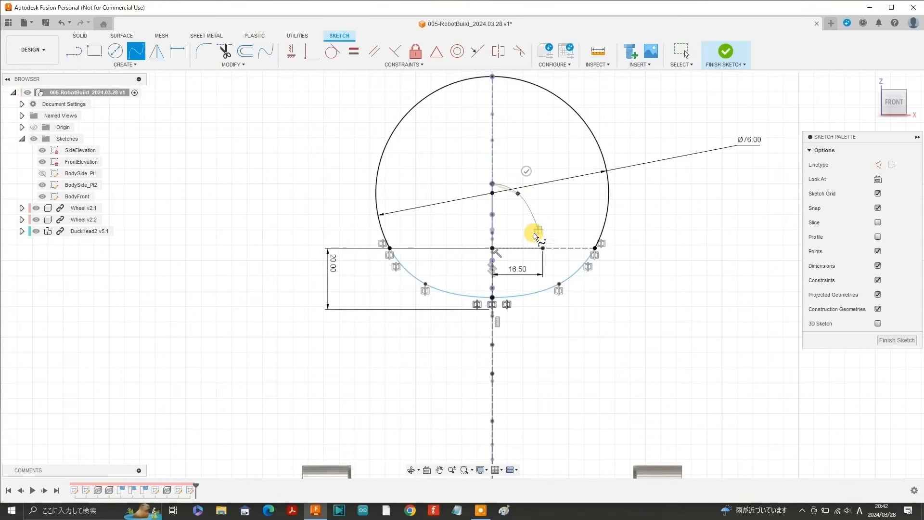
{"action": "left_click", "coordinate": [529, 222]}
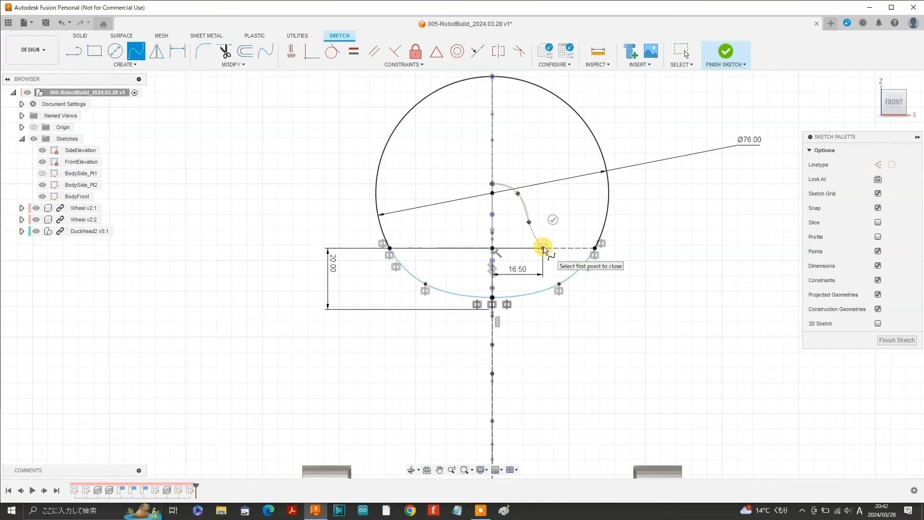
{"action": "left_click", "coordinate": [542, 240]}
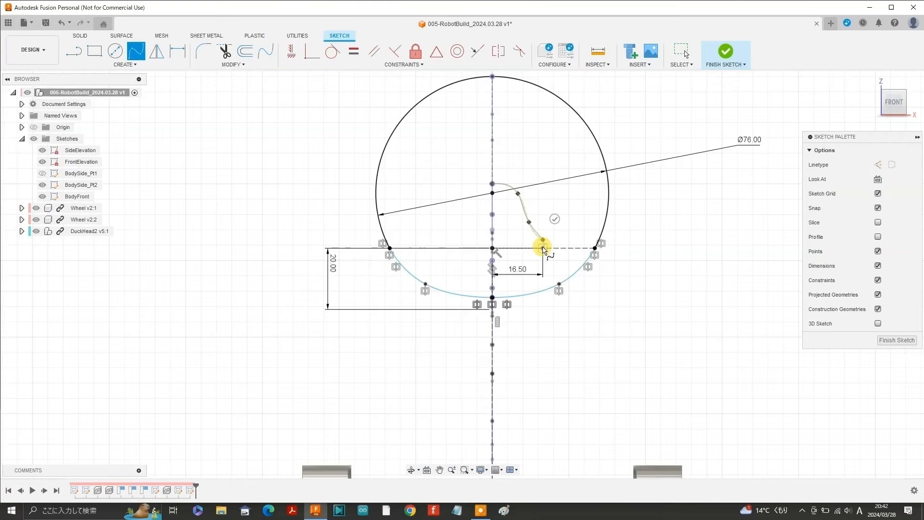
{"action": "left_click", "coordinate": [492, 262]}
{"action": "left_click", "coordinate": [492, 285]}
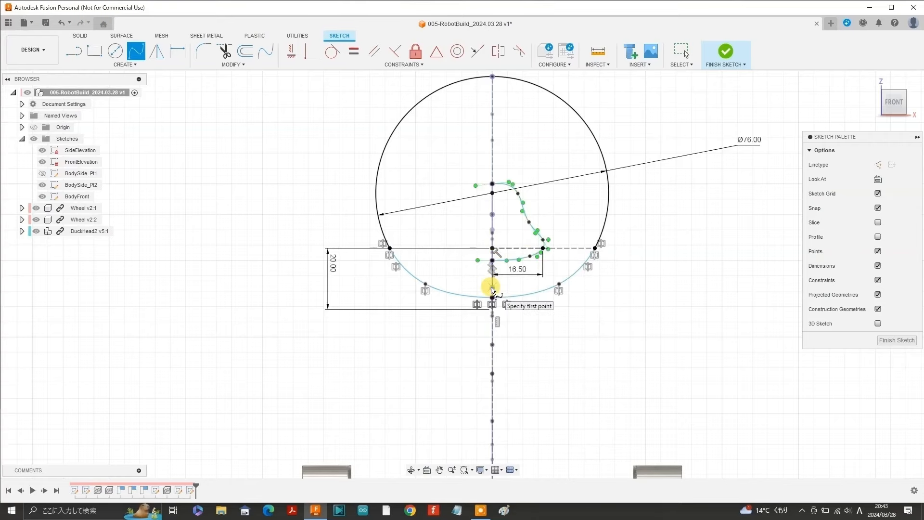
{"action": "key", "text": "Escape"}
Reshape the beak outline spline by moving its three upper side fit points slightly inward and up.
{"action": "scroll", "coordinate": [508, 203], "scroll_direction": "up", "scroll_amount": 3}
{"action": "right_click", "coordinate": [524, 187]}
{"action": "left_click", "coordinate": [504, 245]}
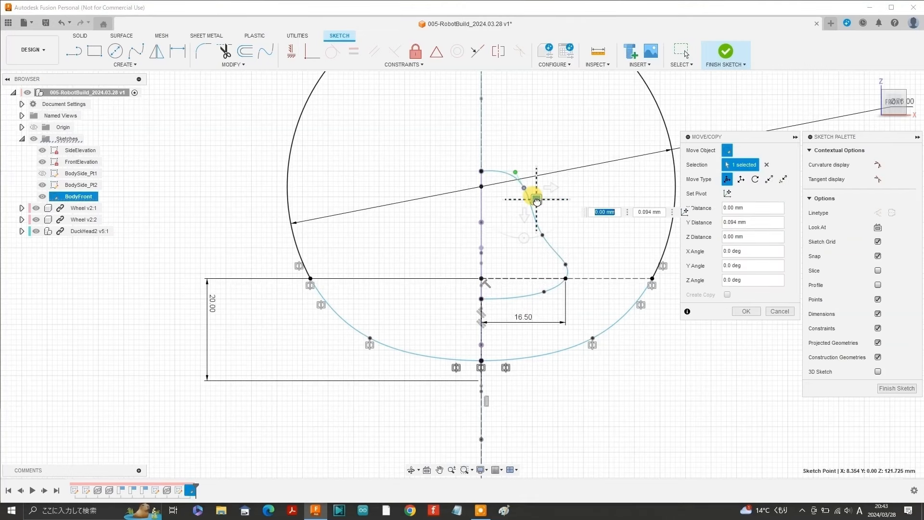
{"action": "left_click_drag", "start_coordinate": [537, 199], "coordinate": [524, 199]}
{"action": "left_click", "coordinate": [542, 235]}
{"action": "left_click_drag", "start_coordinate": [555, 246], "coordinate": [542, 233]}
{"action": "left_click", "coordinate": [565, 264]}
{"action": "left_click_drag", "start_coordinate": [578, 276], "coordinate": [569, 269]}
{"action": "key", "text": "Return"}
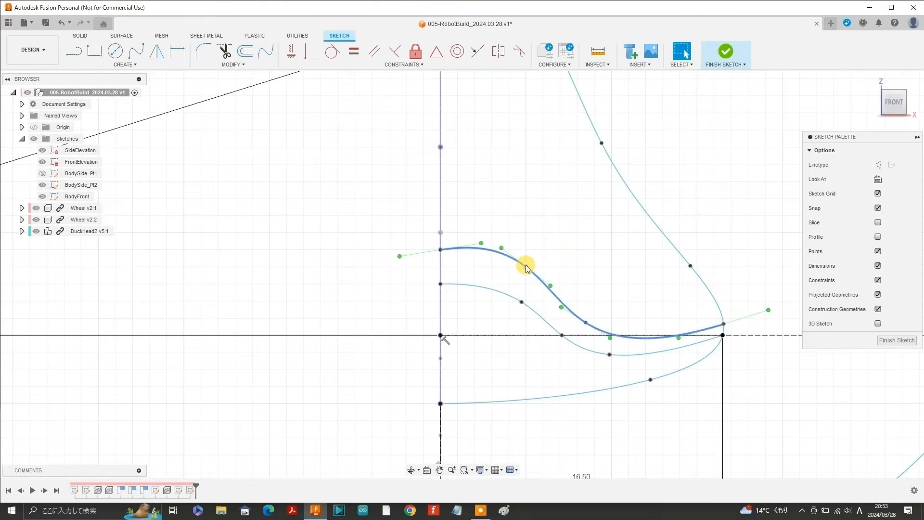
Mirror the beak outline and both inner mouth splines across the vertical centreline.
{"action": "scroll", "coordinate": [585, 254], "scroll_direction": "down", "scroll_amount": 5}
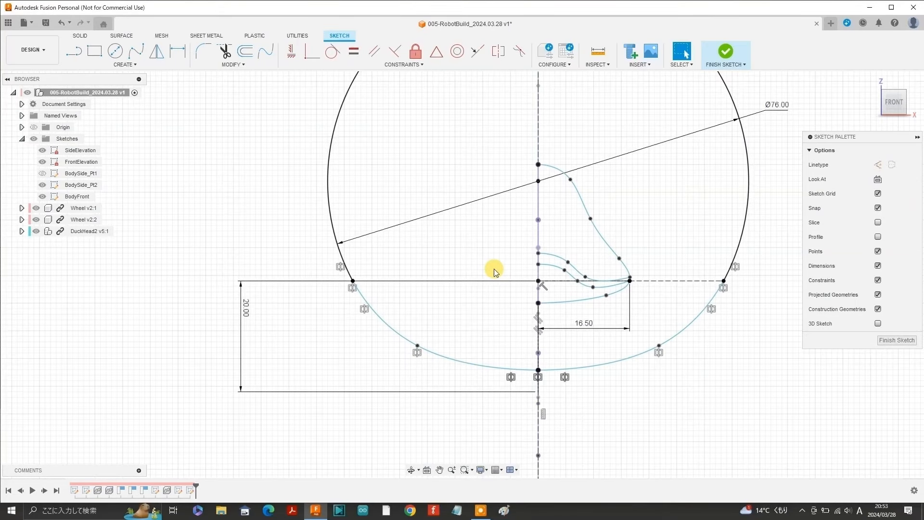
{"action": "left_click", "coordinate": [157, 51]}
{"action": "left_click", "coordinate": [581, 197]}
{"action": "left_click", "coordinate": [557, 258]}
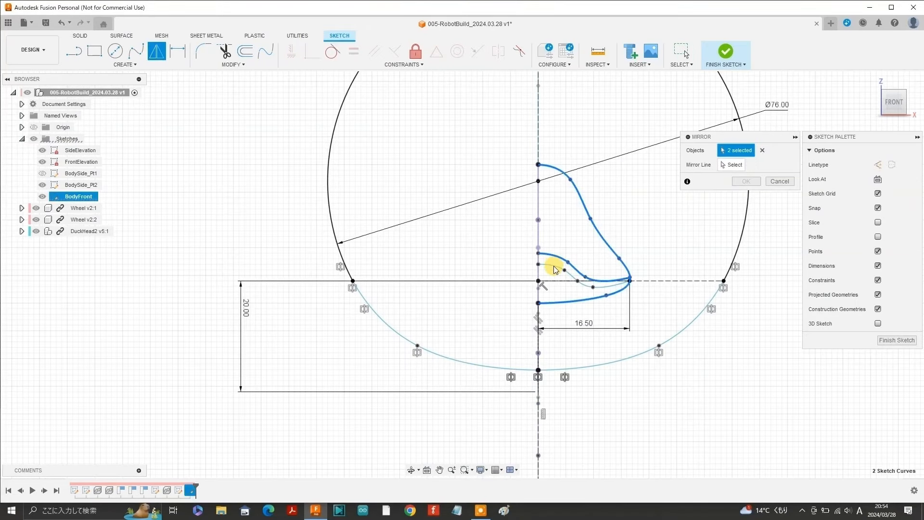
{"action": "left_click", "coordinate": [553, 265]}
{"action": "left_click", "coordinate": [731, 165]}
{"action": "left_click", "coordinate": [538, 208]}
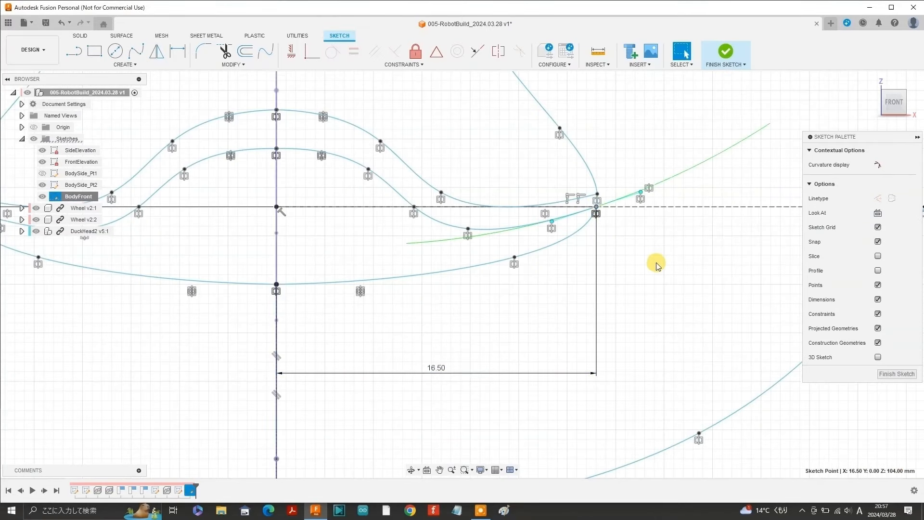
Move the spline point at the beak's right corner outward with Move/Copy.
{"action": "left_click", "coordinate": [381, 141]}
{"action": "left_click", "coordinate": [394, 238]}
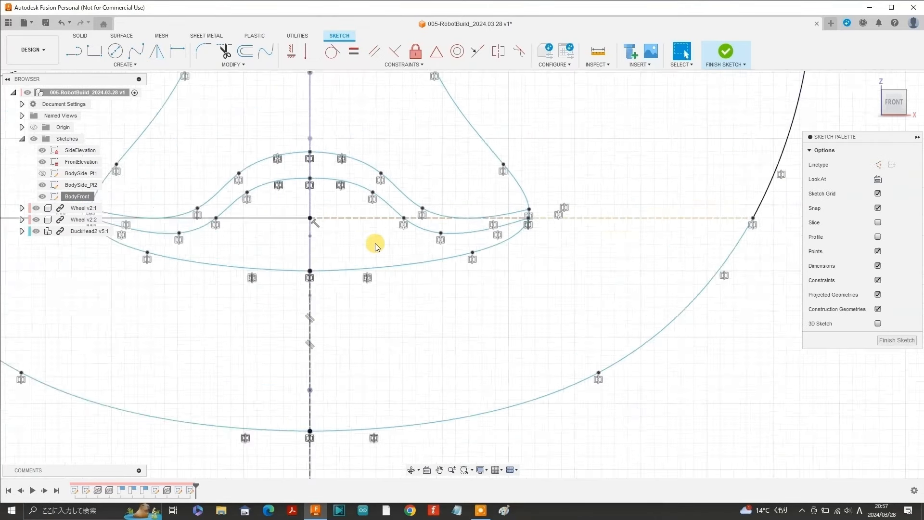
{"action": "scroll", "coordinate": [374, 244], "scroll_direction": "down", "scroll_amount": 4}
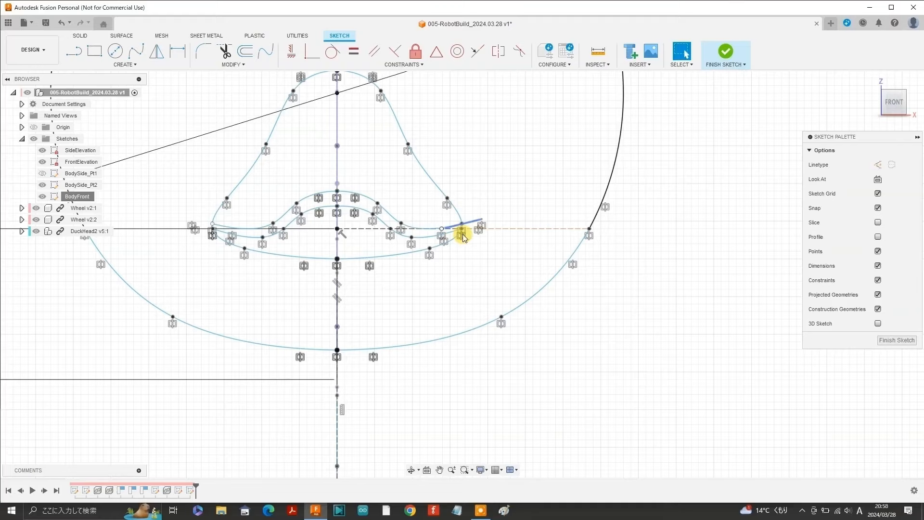
{"action": "scroll", "coordinate": [466, 234], "scroll_direction": "up", "scroll_amount": 4}
{"action": "left_click", "coordinate": [454, 219]}
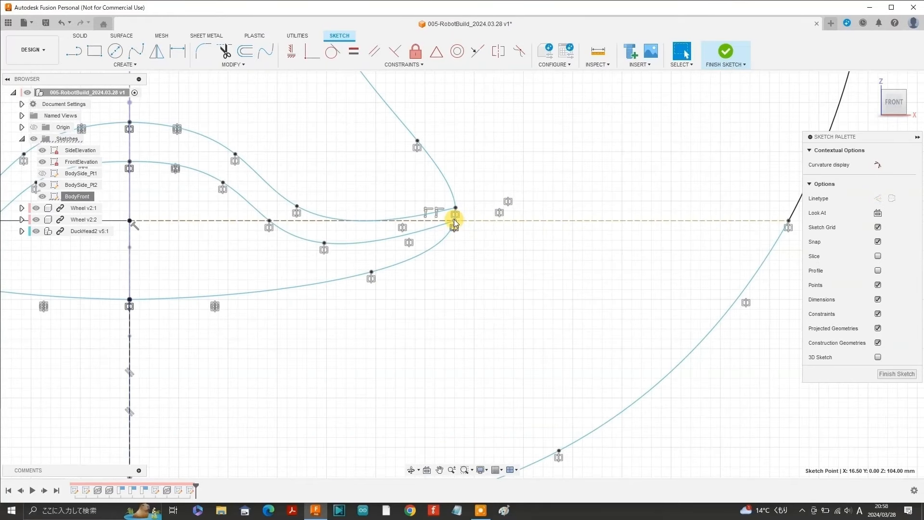
{"action": "right_click", "coordinate": [455, 220]}
{"action": "left_click", "coordinate": [414, 233]}
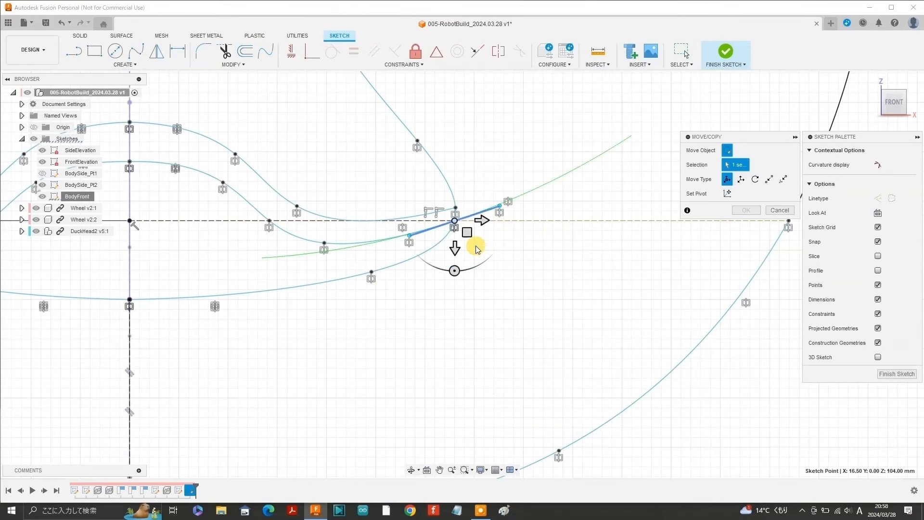
{"action": "left_click_drag", "start_coordinate": [466, 233], "coordinate": [529, 230]}
Draw a fit-point spline from the top of the 35 mm line beside the right wheel to the outer end of the 23 mm line.
{"action": "scroll", "coordinate": [593, 341], "scroll_direction": "down", "scroll_amount": 5}
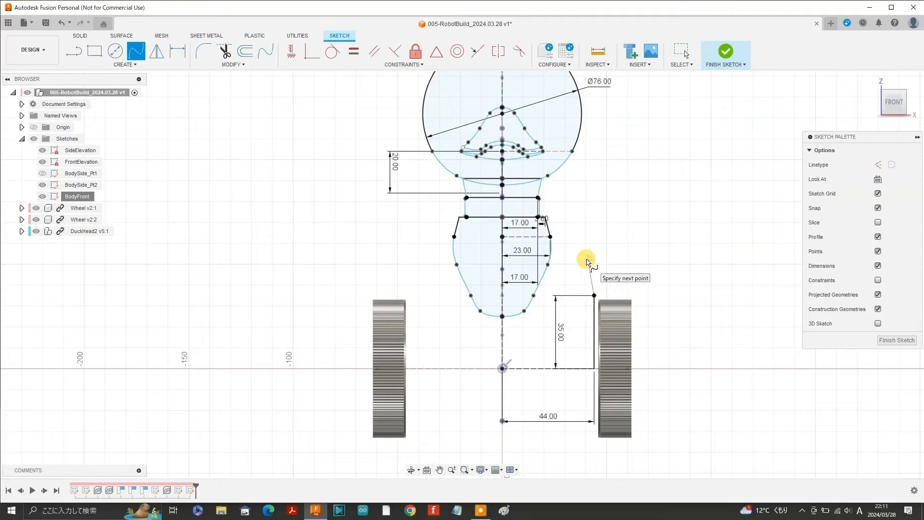
{"action": "left_click", "coordinate": [586, 259]}
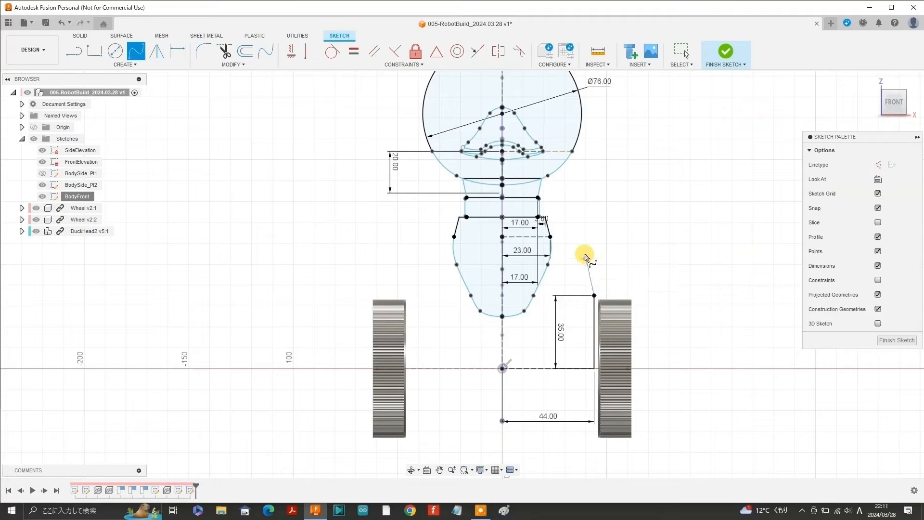
{"action": "left_click", "coordinate": [550, 237]}
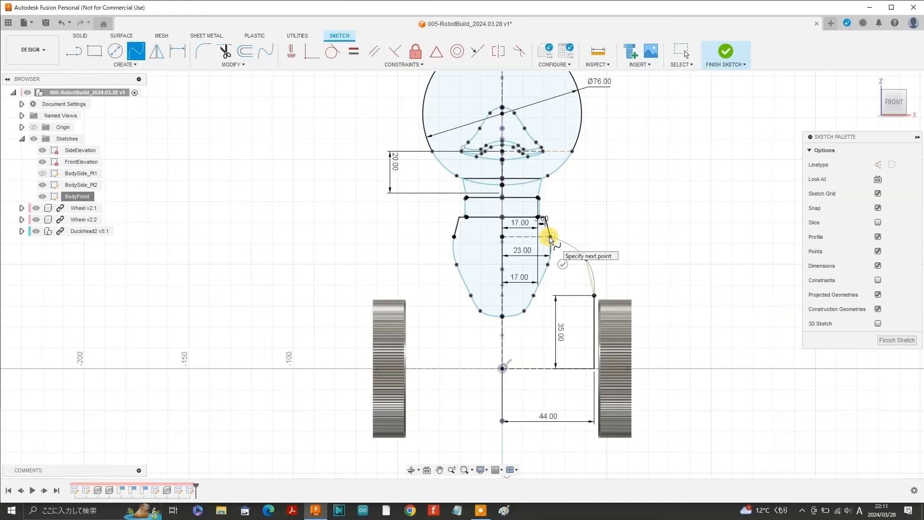
{"action": "left_click", "coordinate": [550, 237]}
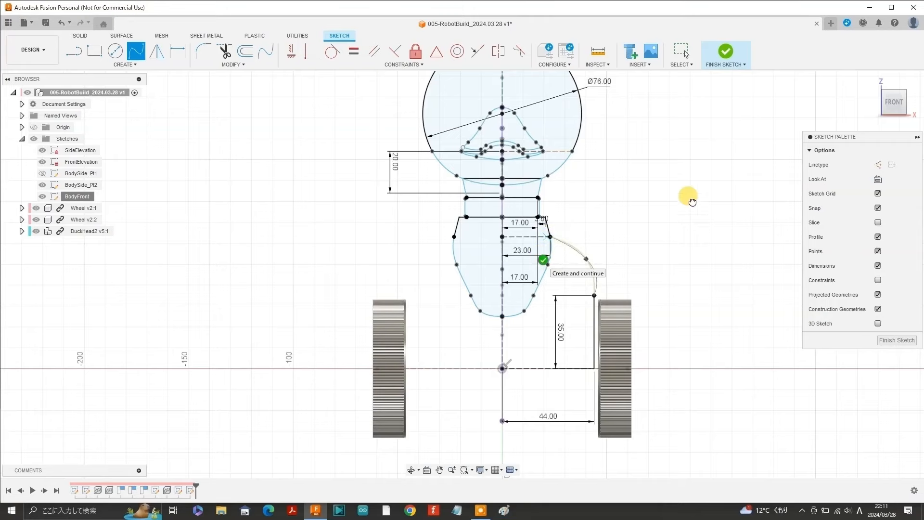
{"action": "key", "text": "Escape"}
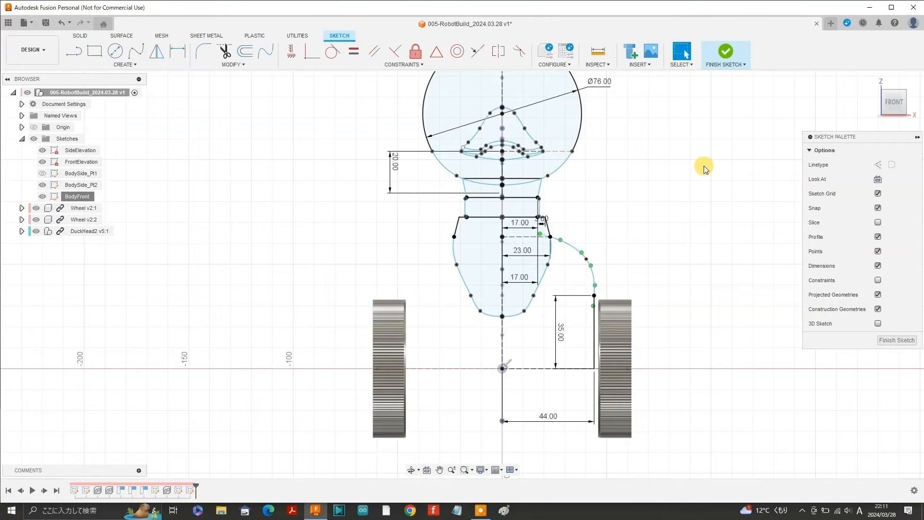